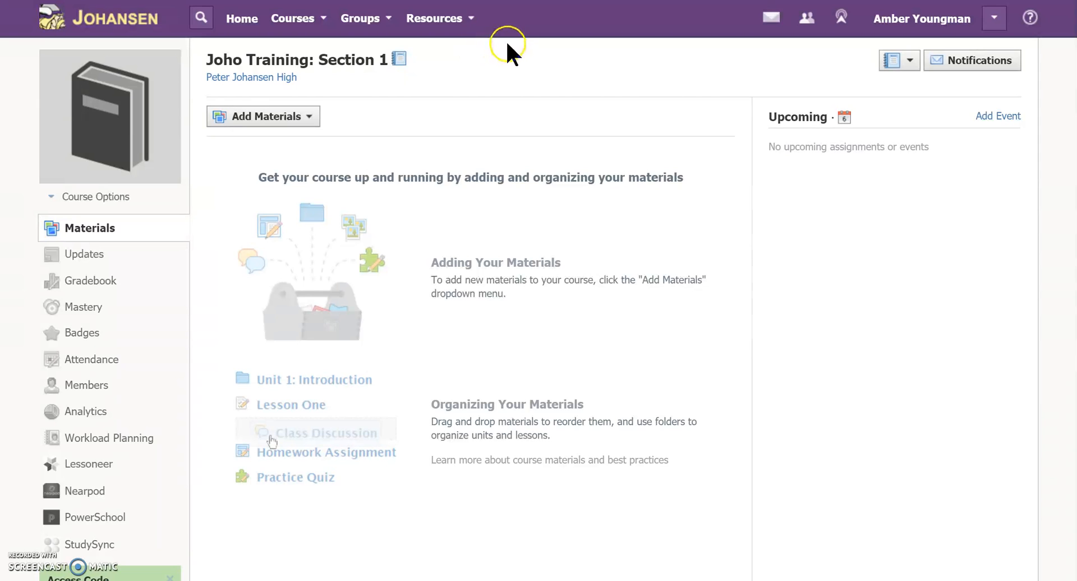
Step: Open the Question Banks collection in the personal resources and look through its list of banks
click(438, 18)
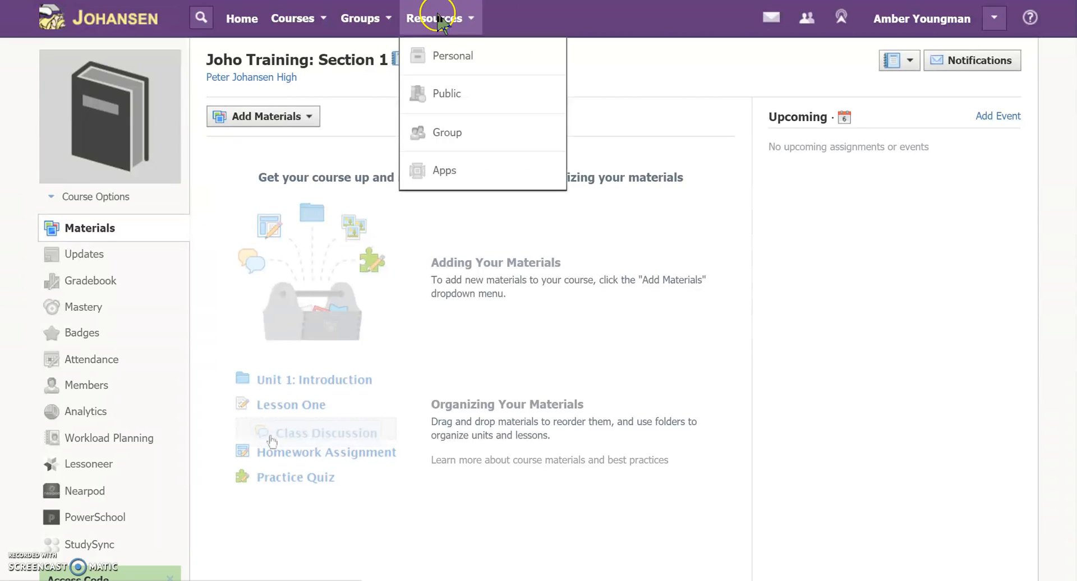
click(454, 55)
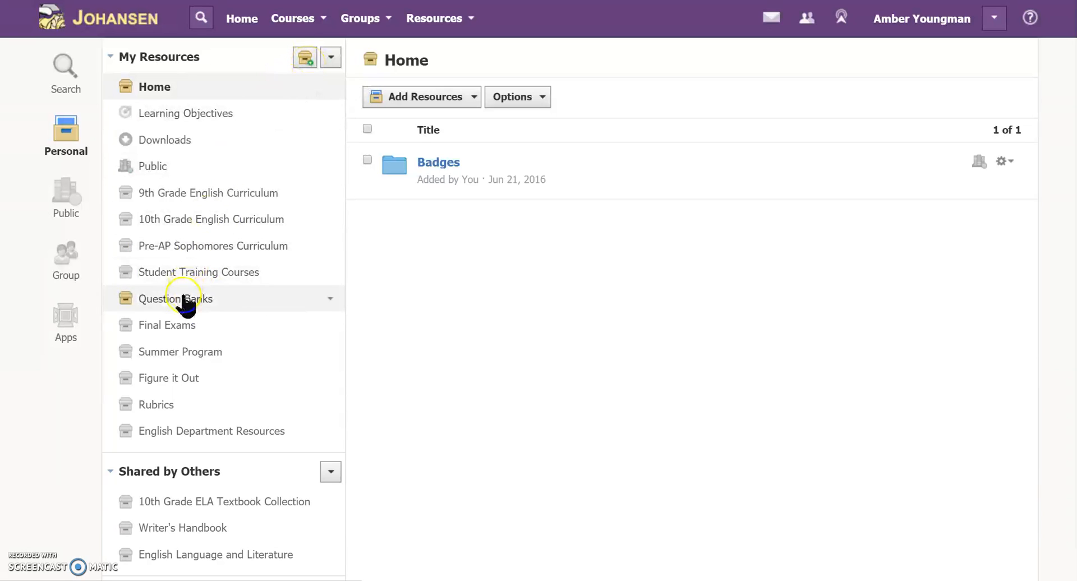
click(196, 306)
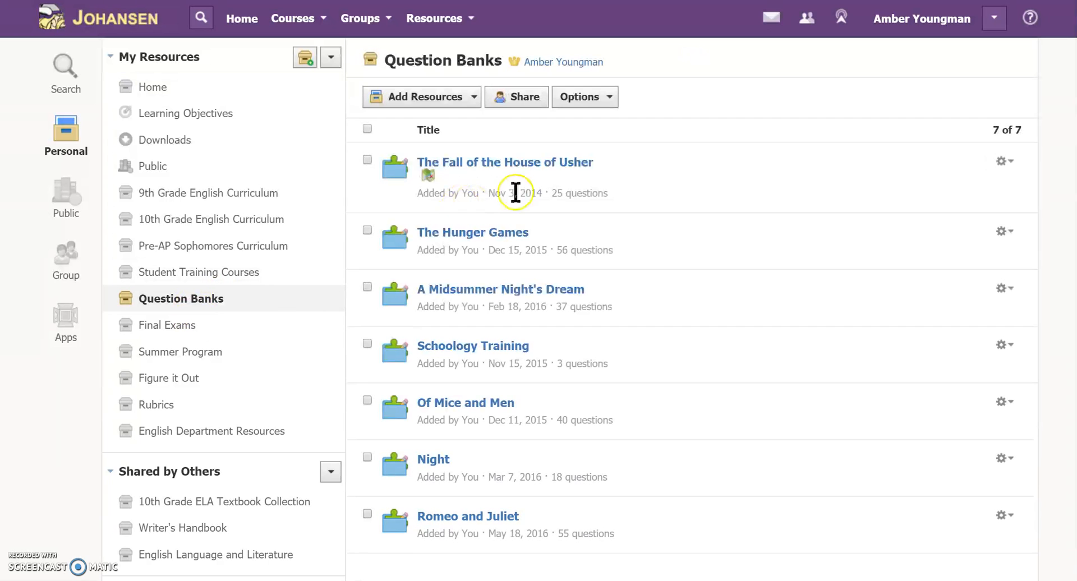
scroll(886, 508, down, 5)
scroll(848, 489, up, 5)
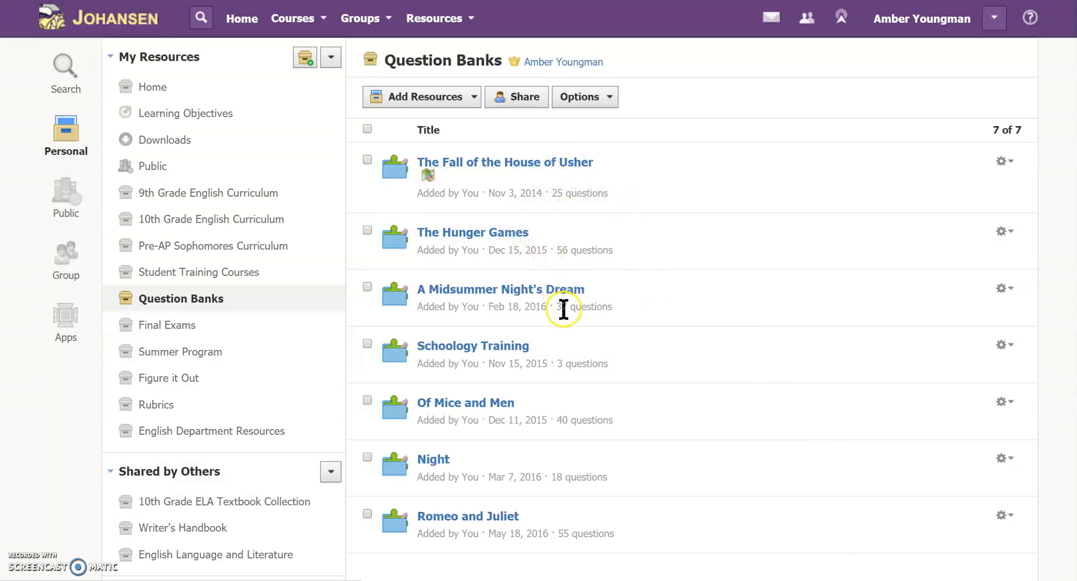
scroll(600, 348, down, 5)
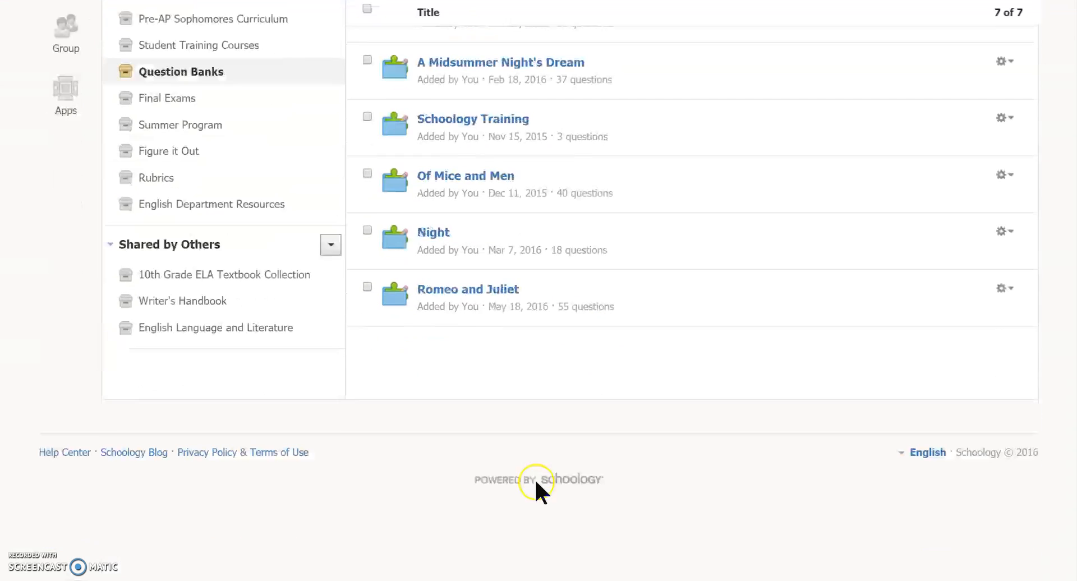
scroll(434, 400, up, 4)
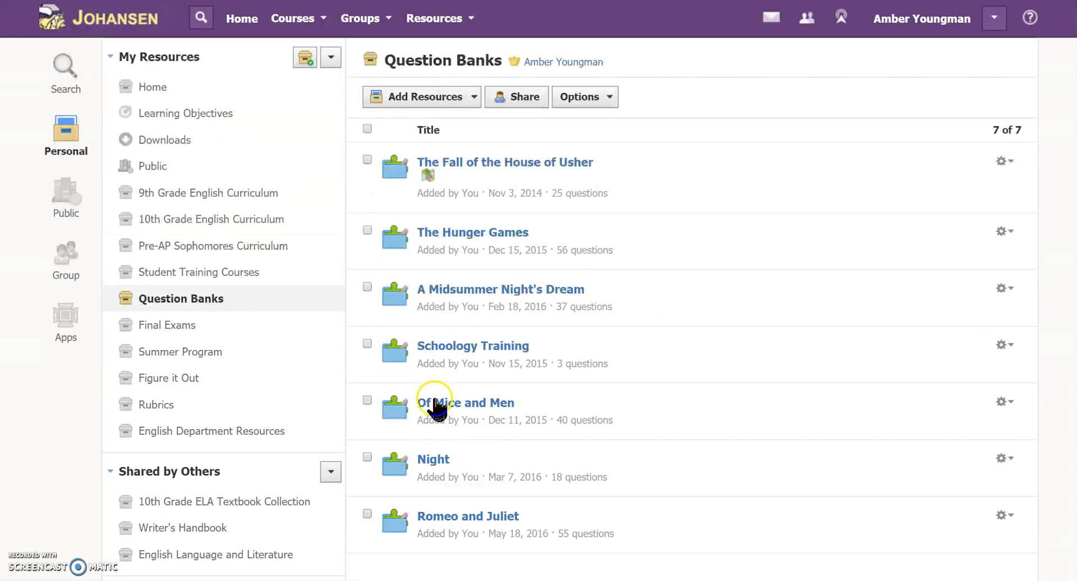
Step: Open the question bank "The Fall of the House of Usher" and review its questions from first to last
click(486, 163)
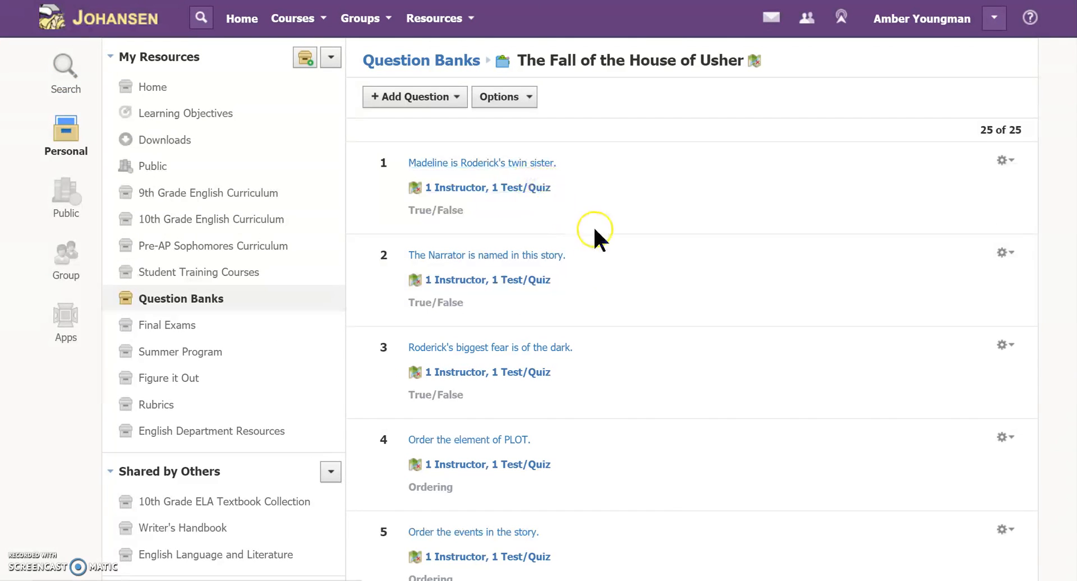
scroll(595, 228, down, 3)
scroll(631, 238, down, 12)
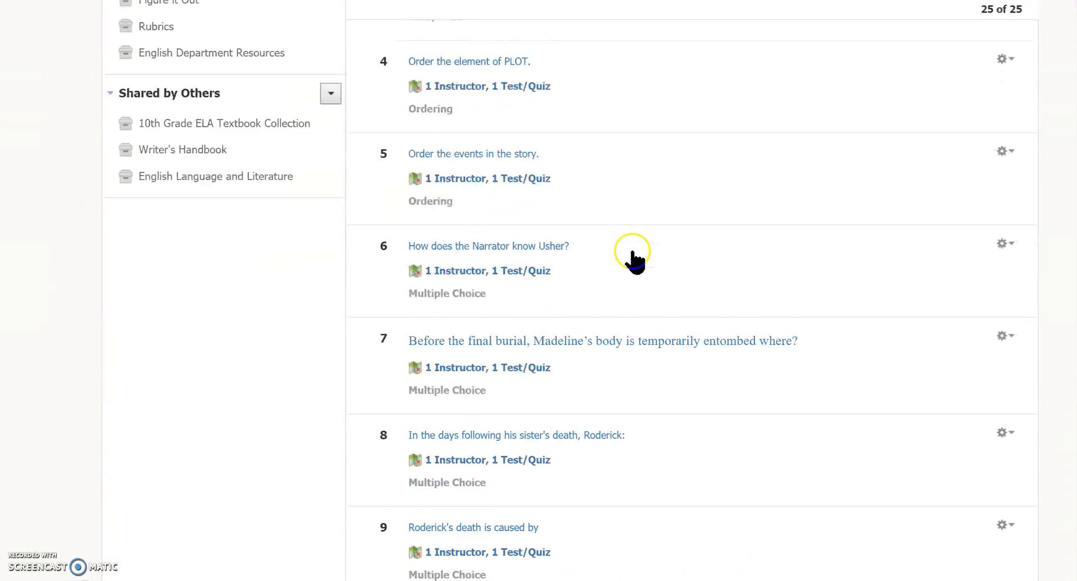
scroll(633, 252, down, 20)
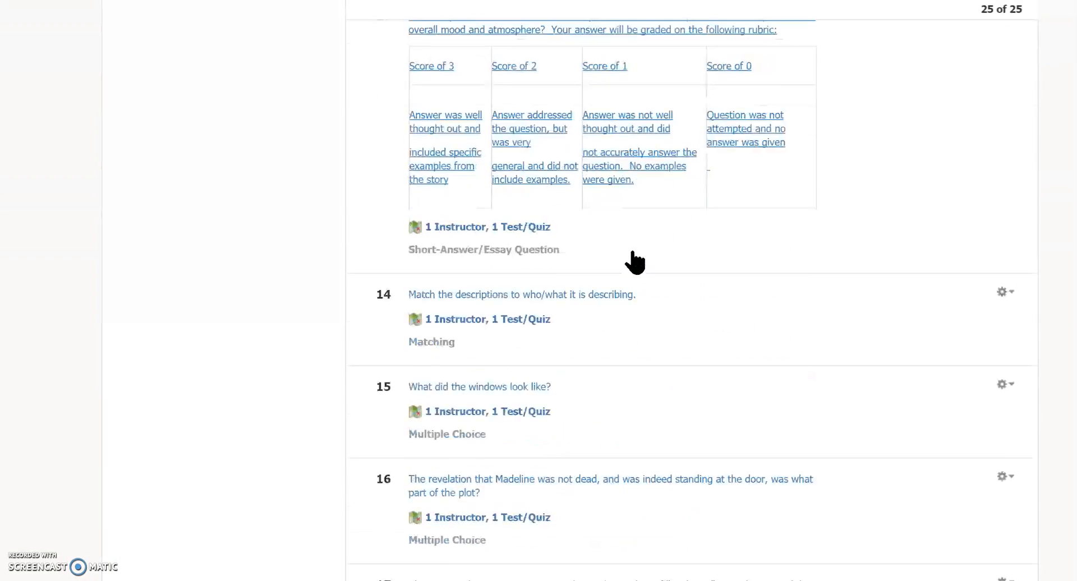
scroll(632, 252, down, 11)
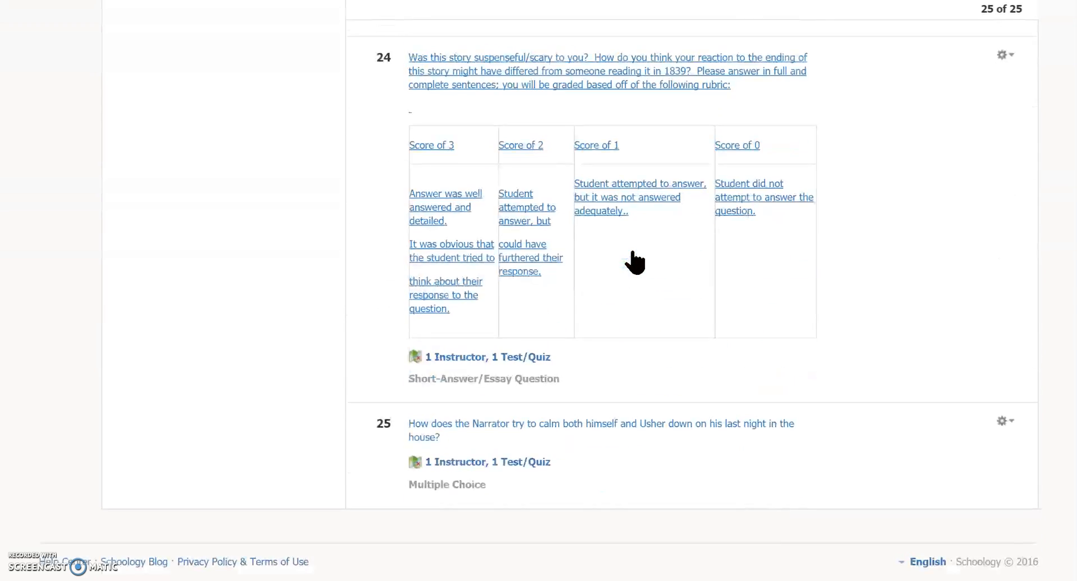
scroll(632, 253, up, 3)
scroll(634, 262, up, 20)
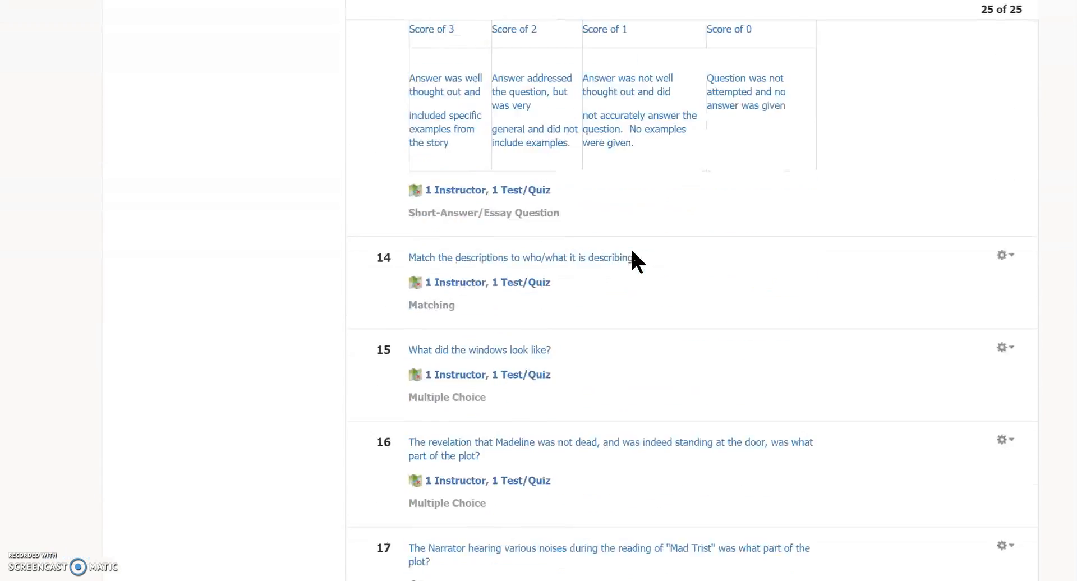
scroll(631, 247, up, 6)
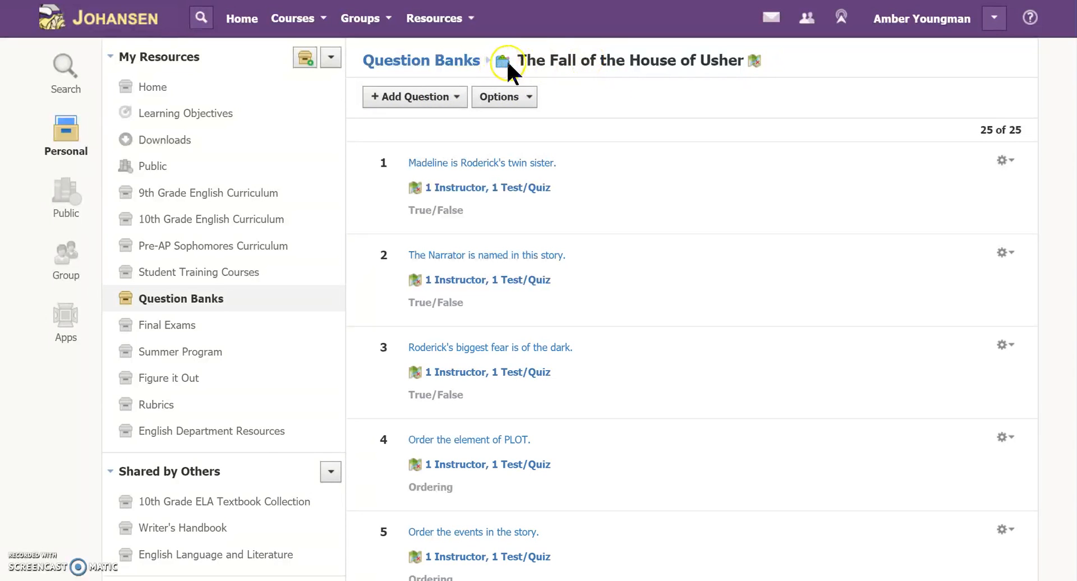
Step: Return to the course "Joho Training: Section 1"
click(317, 19)
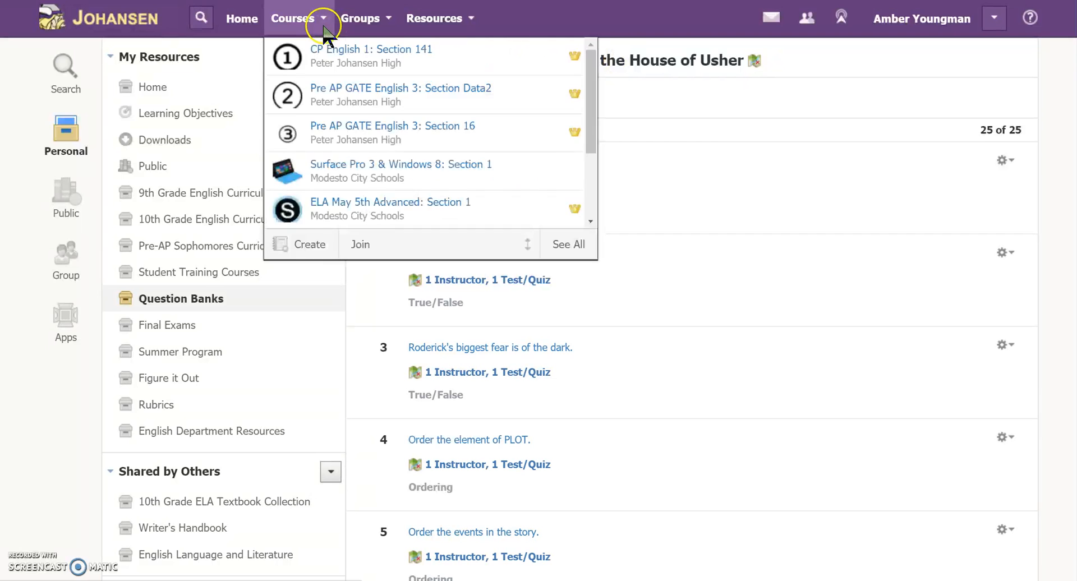
scroll(359, 180, down, 3)
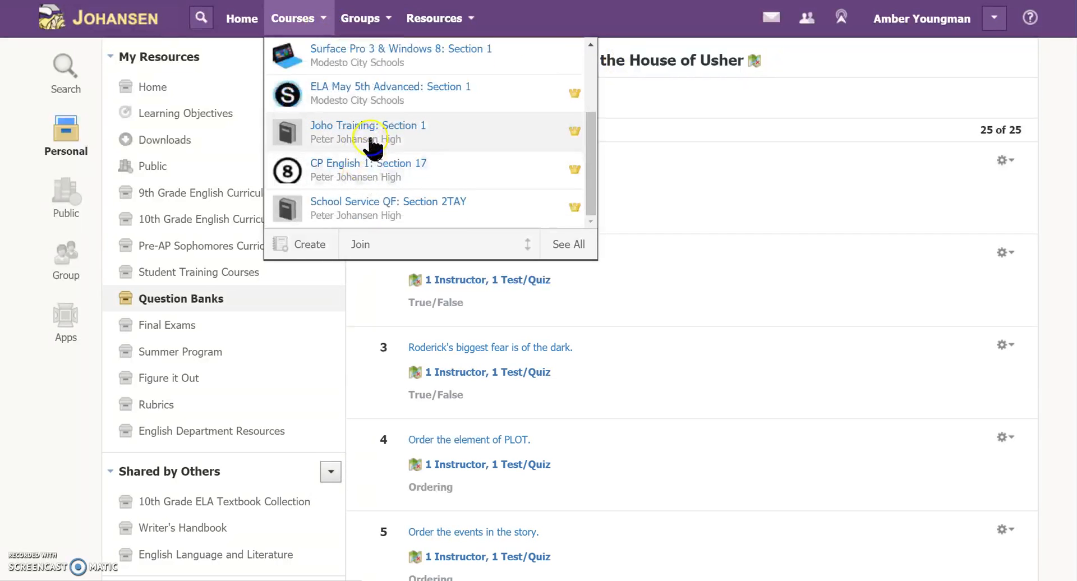
click(371, 147)
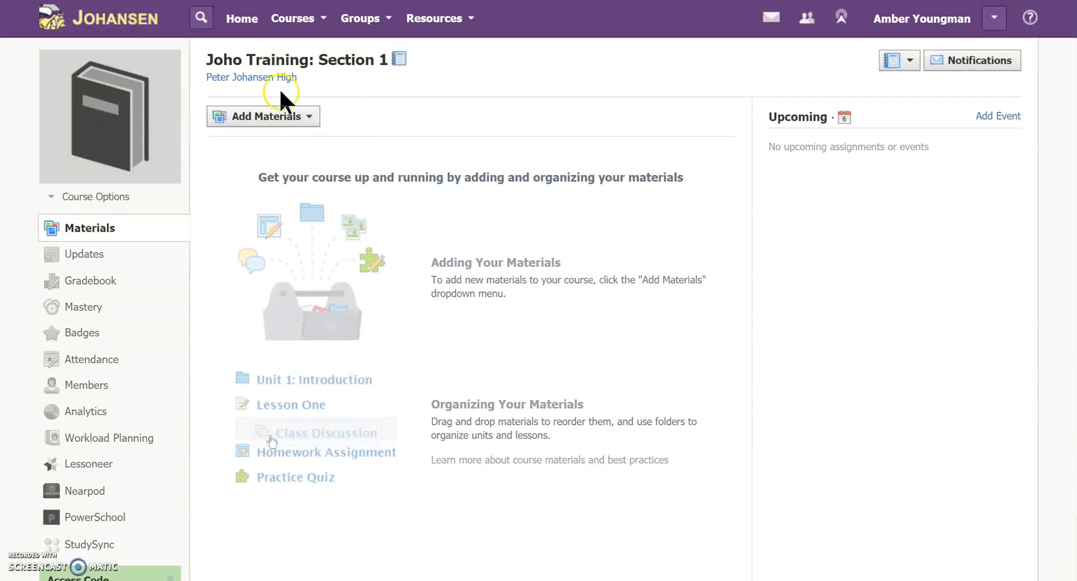
Step: Start a new test/quiz in the course materials named "Test", due 9/07/16 and worth 50 points
click(303, 120)
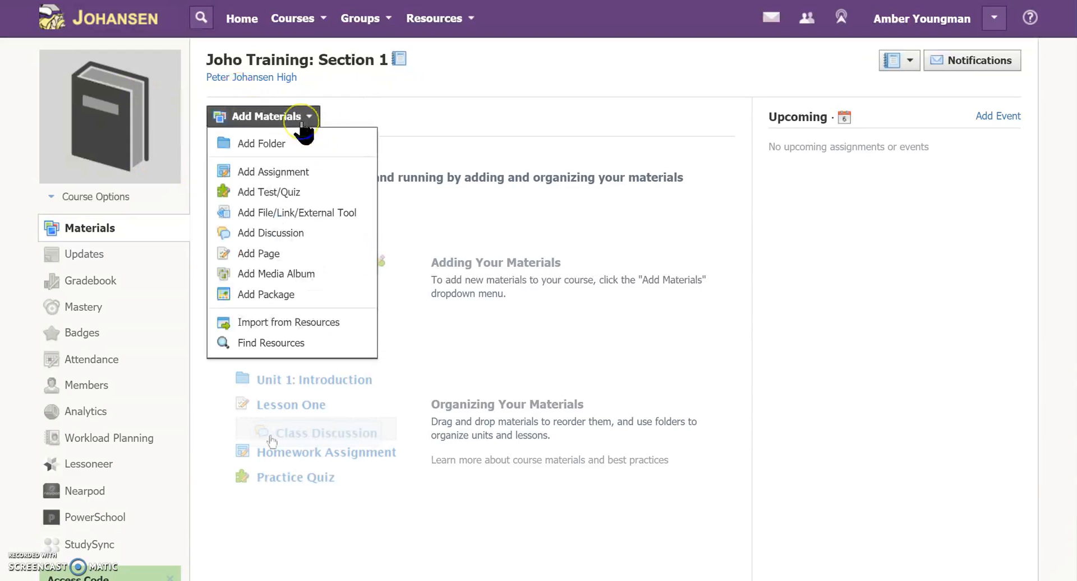
click(265, 197)
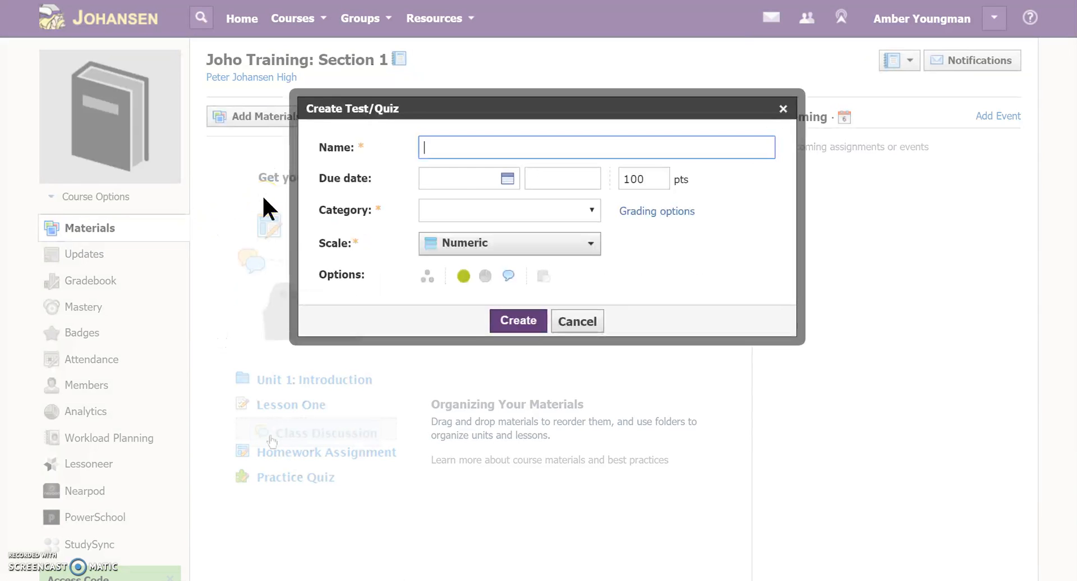
text(Test)
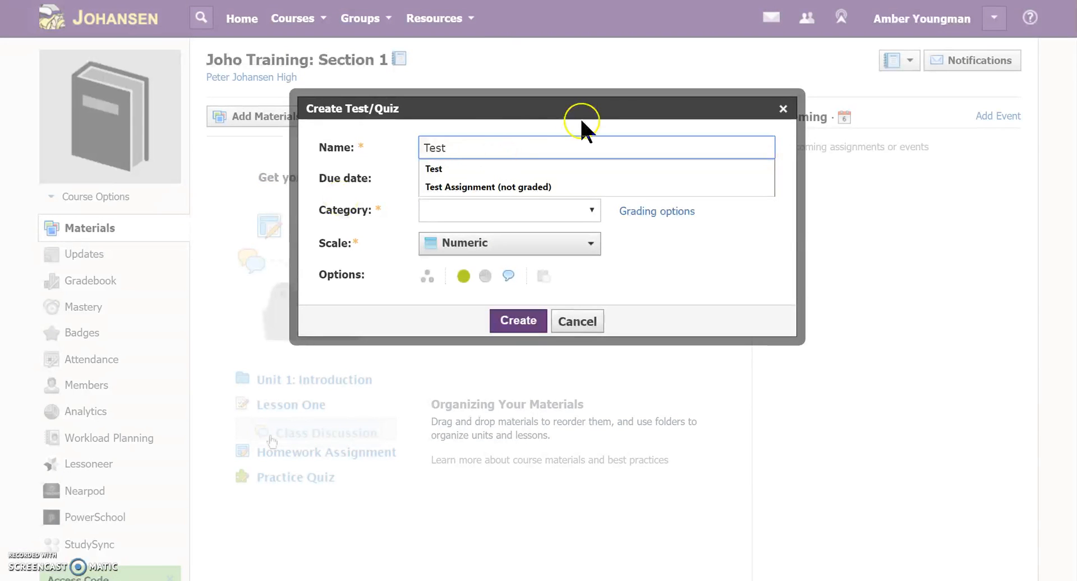
click(510, 168)
click(505, 179)
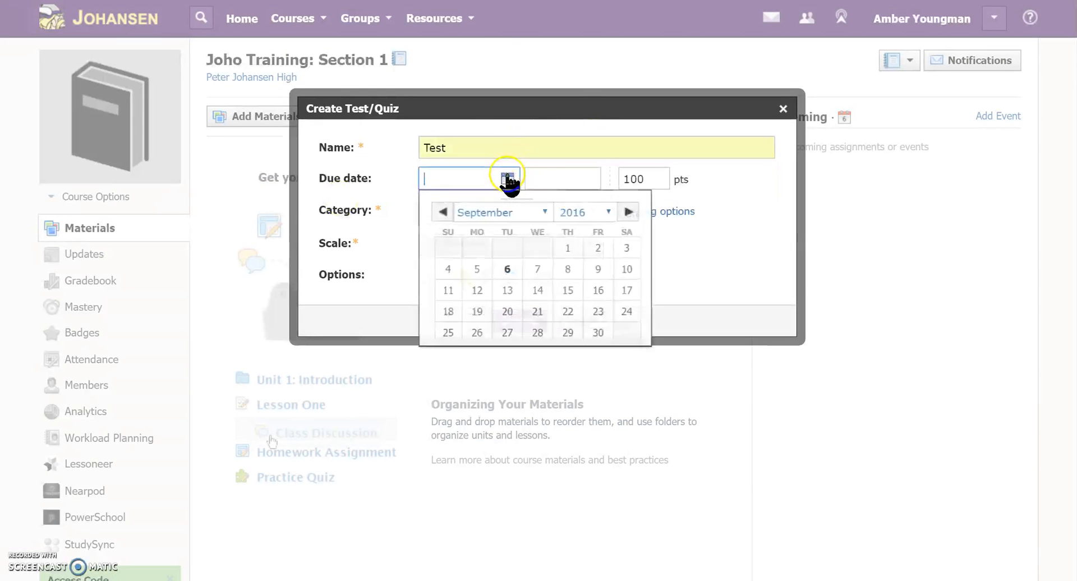
click(539, 271)
double_click(656, 178)
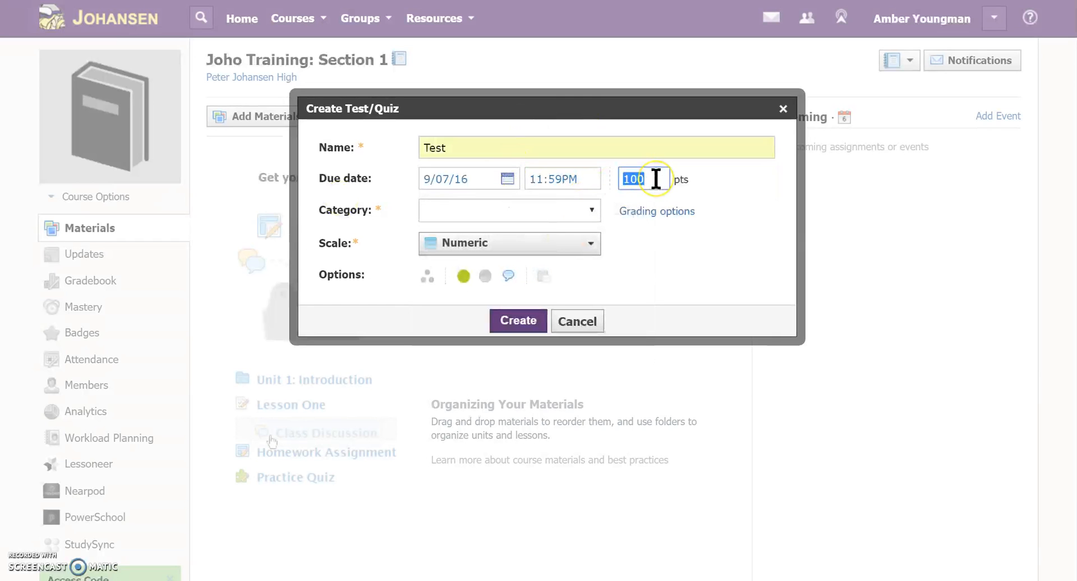
text(50)
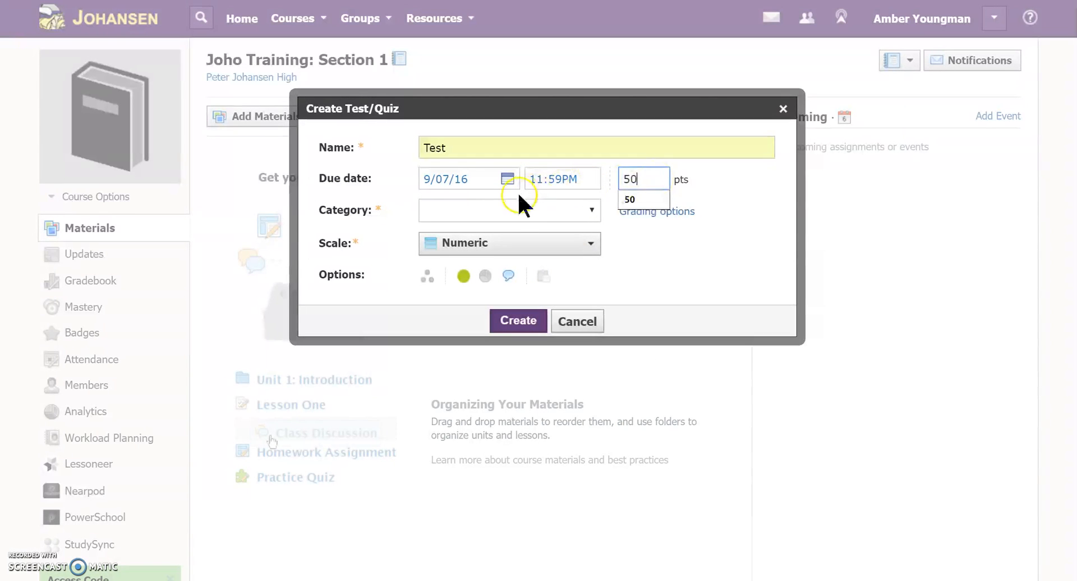
Step: Assign the test to a new grading category called "Quizzes" and create it
click(512, 208)
scroll(512, 212, down, 2)
click(515, 138)
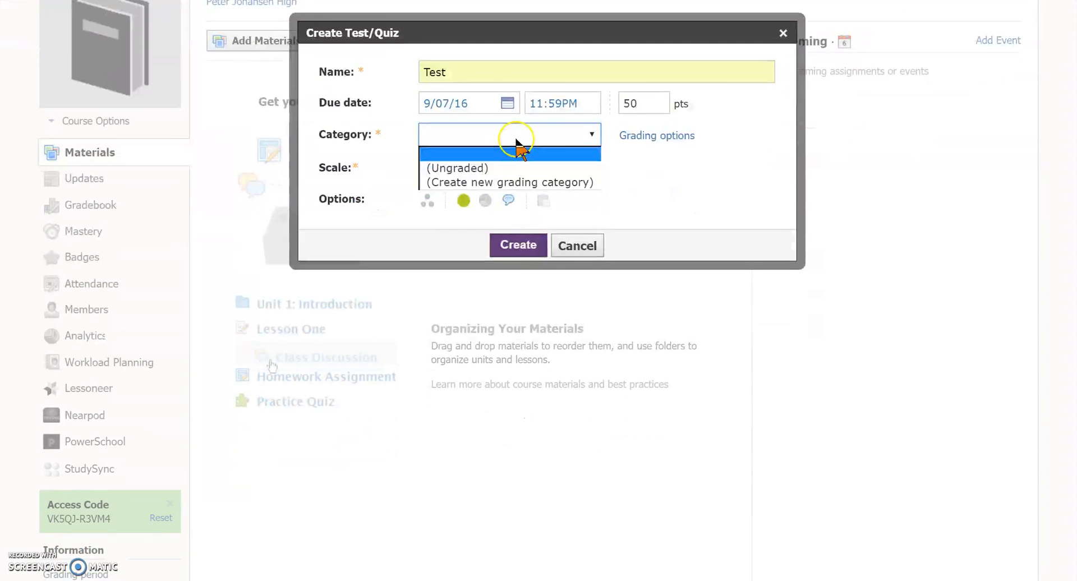
click(502, 178)
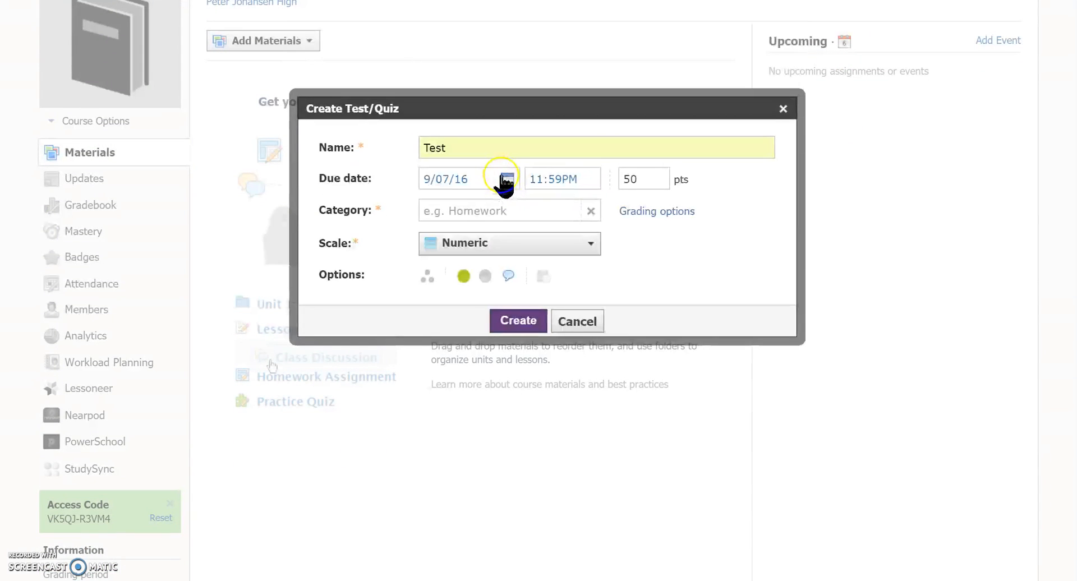
click(466, 216)
text(Quizzes)
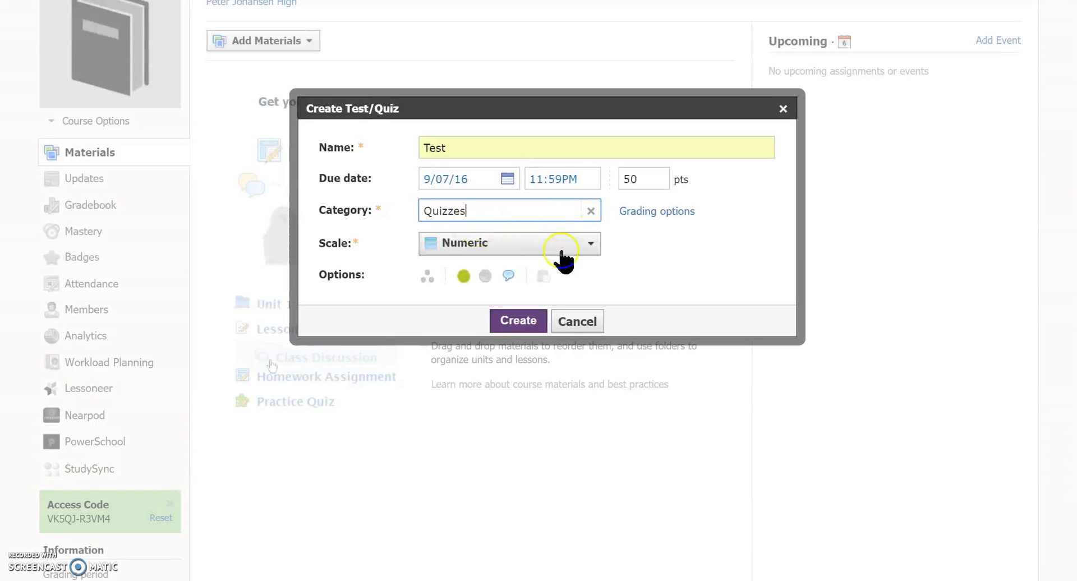
click(520, 322)
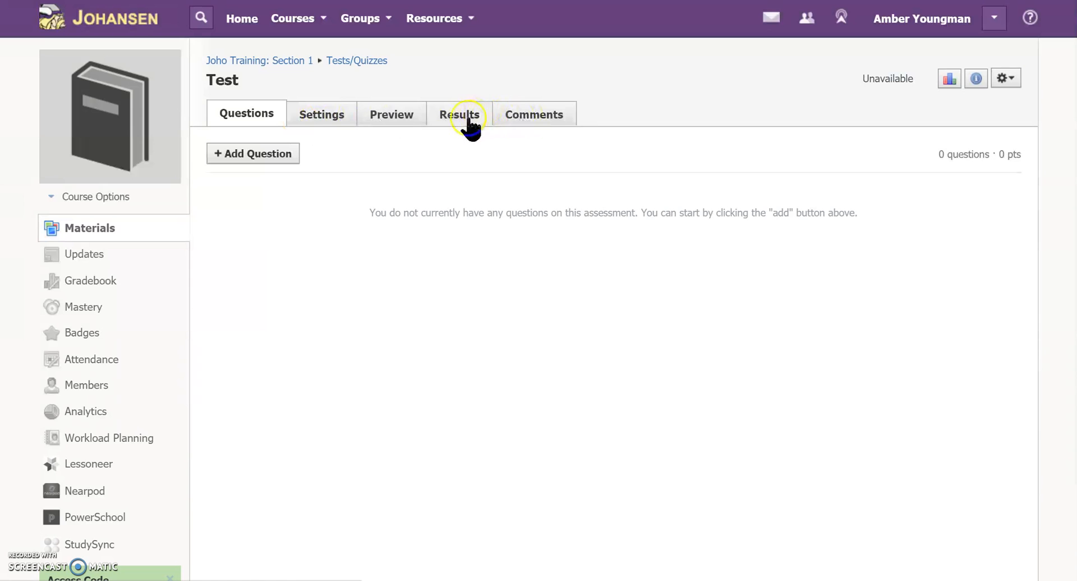
Step: Add a True/False question to the test with the text "The sky is blue..."
click(257, 154)
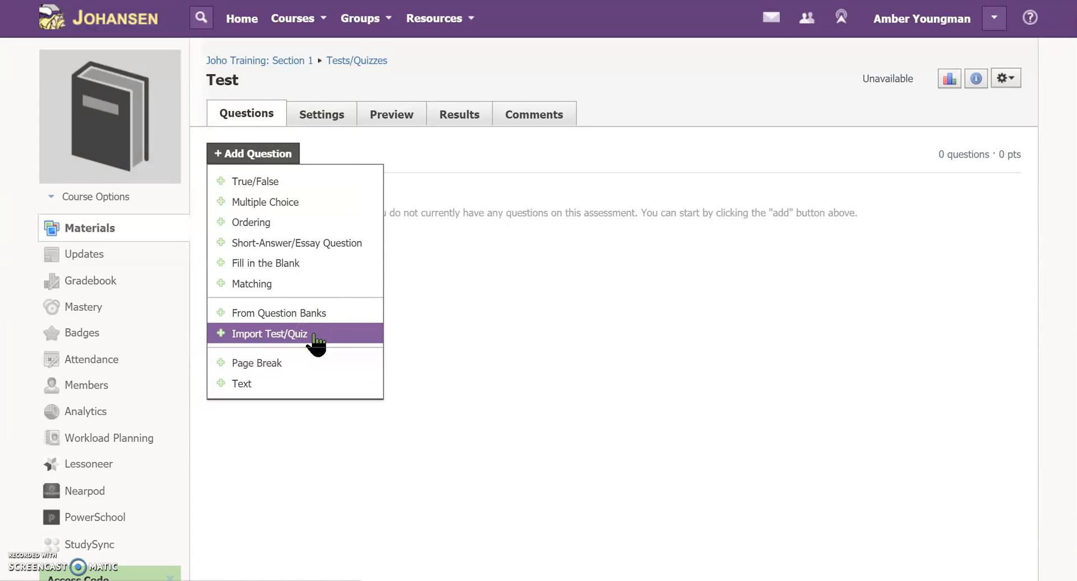
click(296, 181)
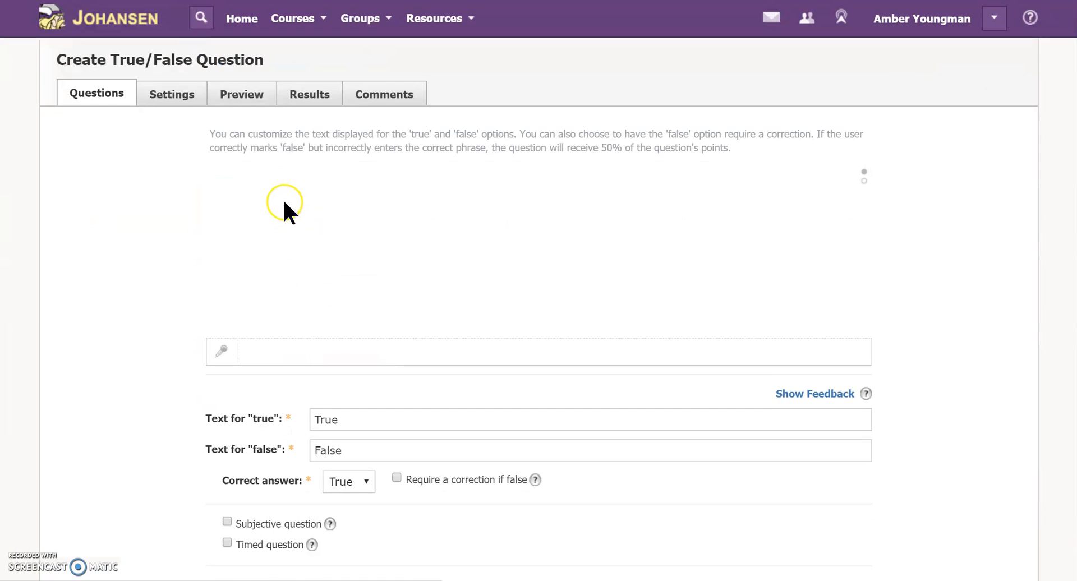
click(283, 205)
text(T)
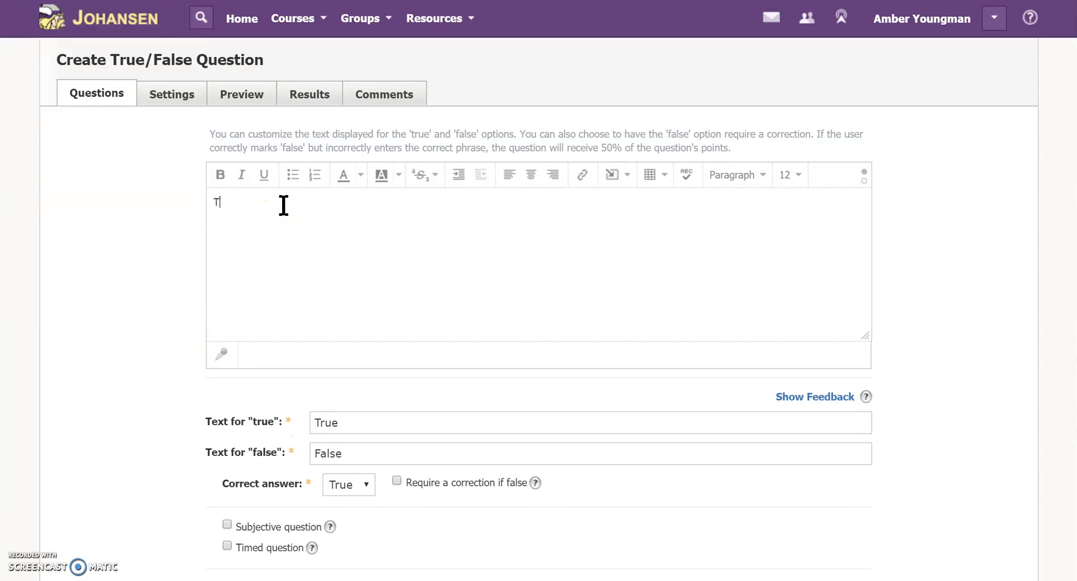
text(he sky is blue...)
Step: Check the question's answer texts and grading, then create it with True as the correct answer, worth 10 points
scroll(284, 204, down, 4)
scroll(350, 217, up, 3)
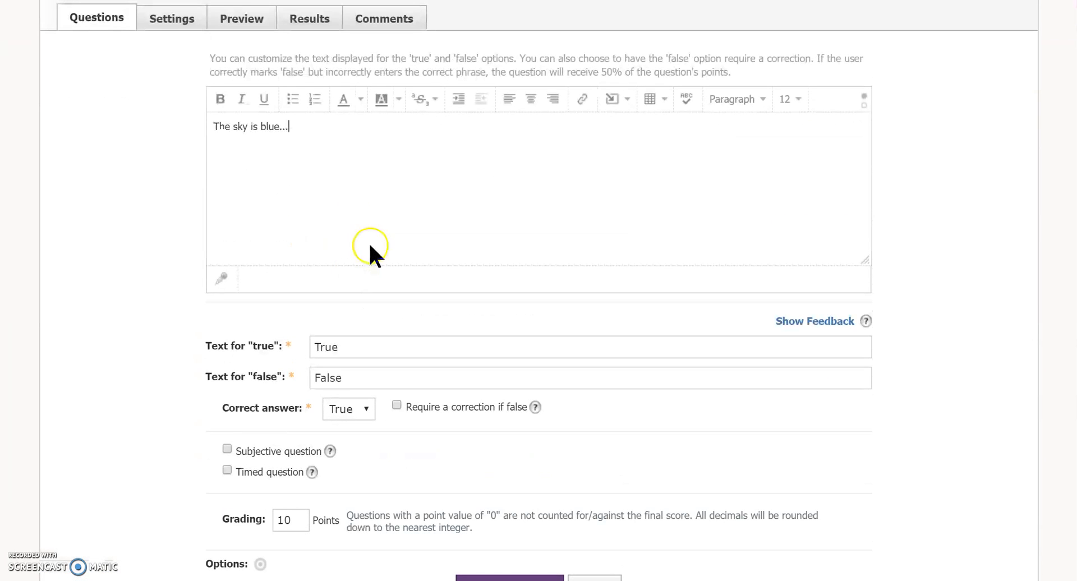
drag(353, 344, 319, 344)
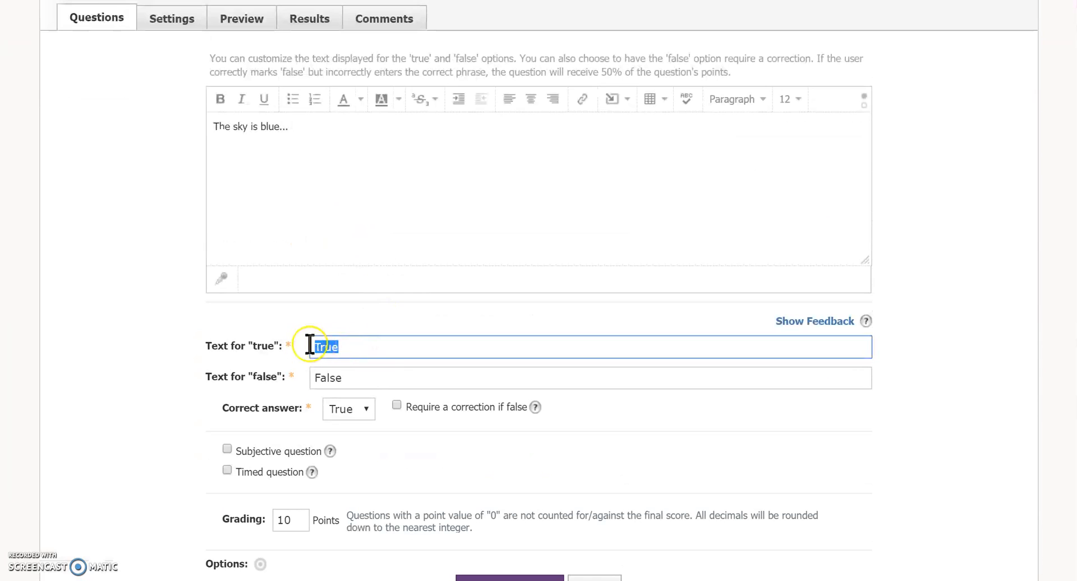
click(370, 374)
click(365, 350)
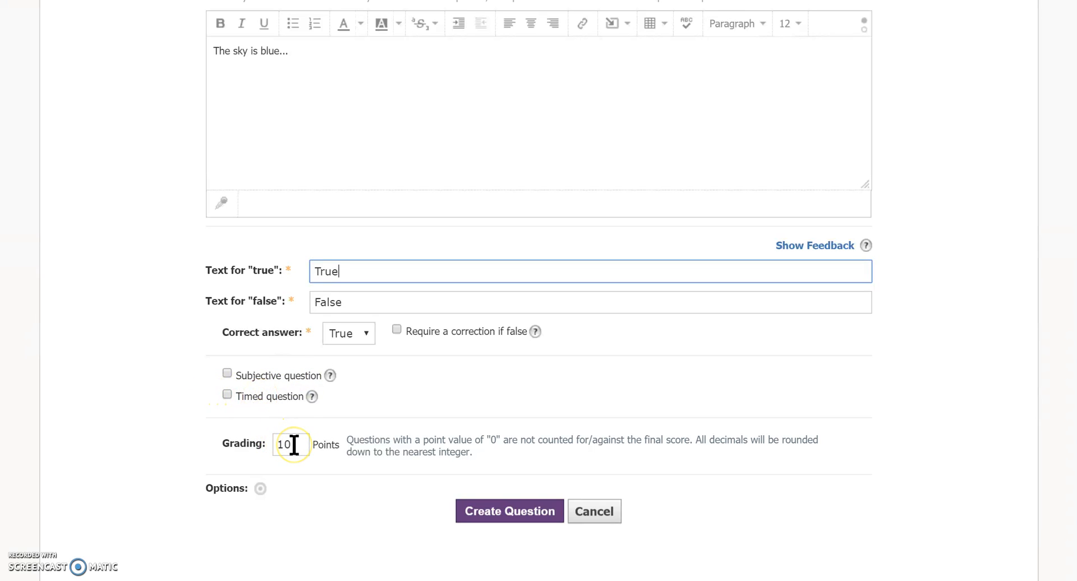
scroll(294, 445, down, 2)
click(288, 379)
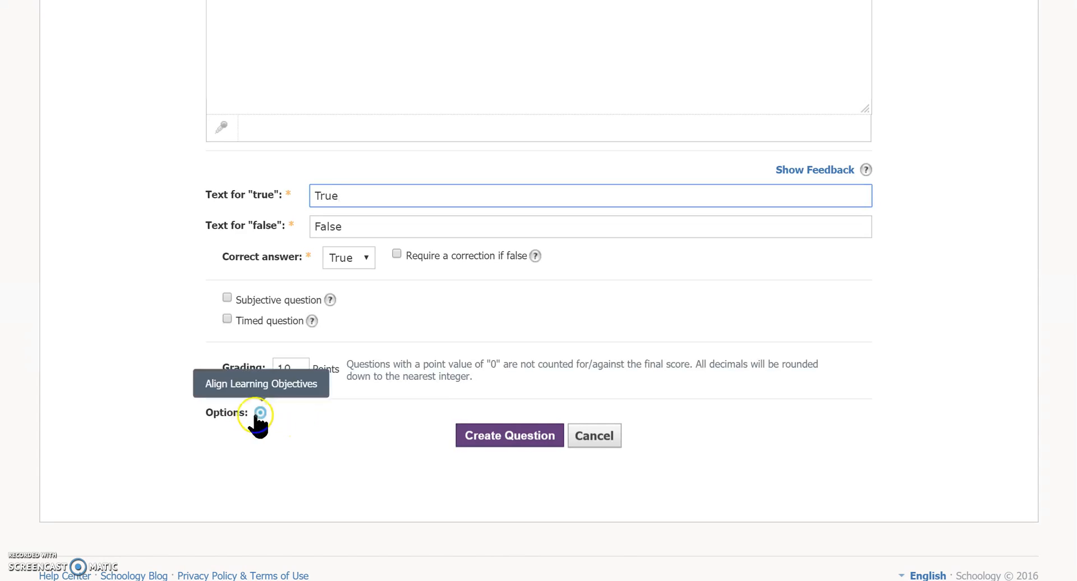
click(484, 443)
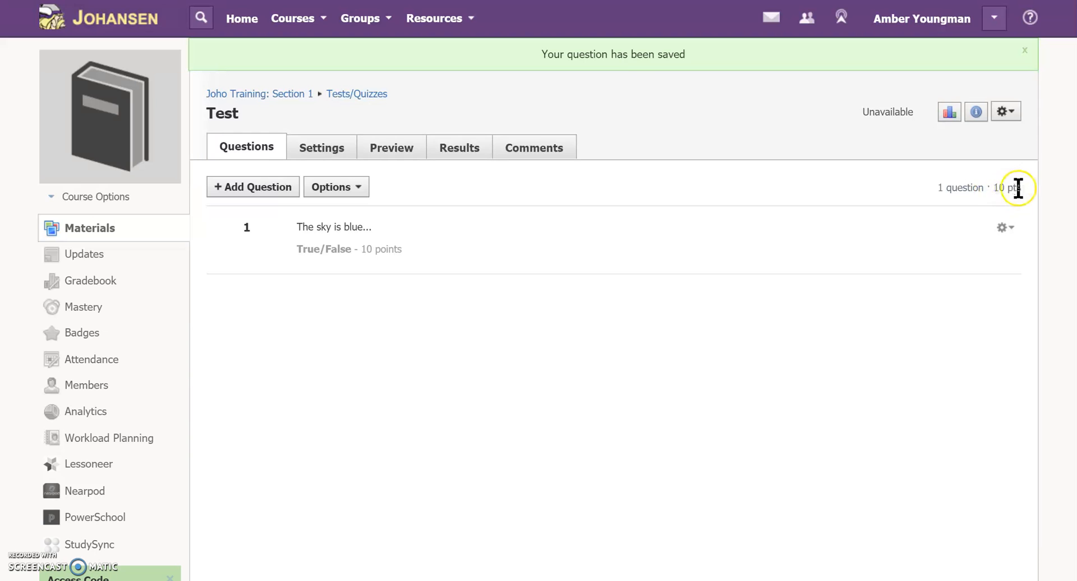
drag(946, 189, 1039, 200)
click(1039, 200)
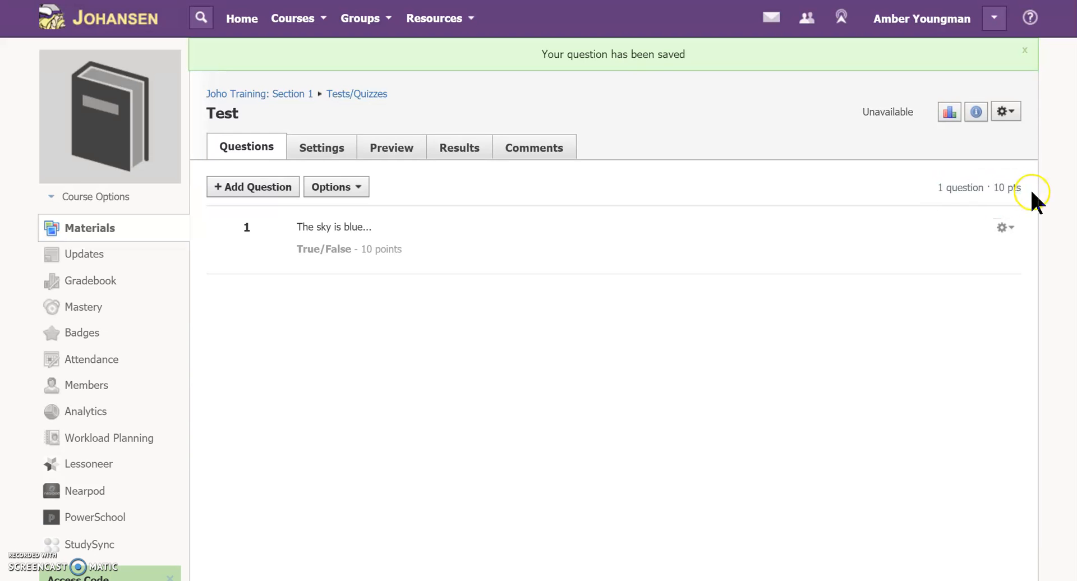
Step: Add a Multiple Choice question to the test with the text "Who wrote Romeo and Juliet?"
click(264, 191)
click(270, 234)
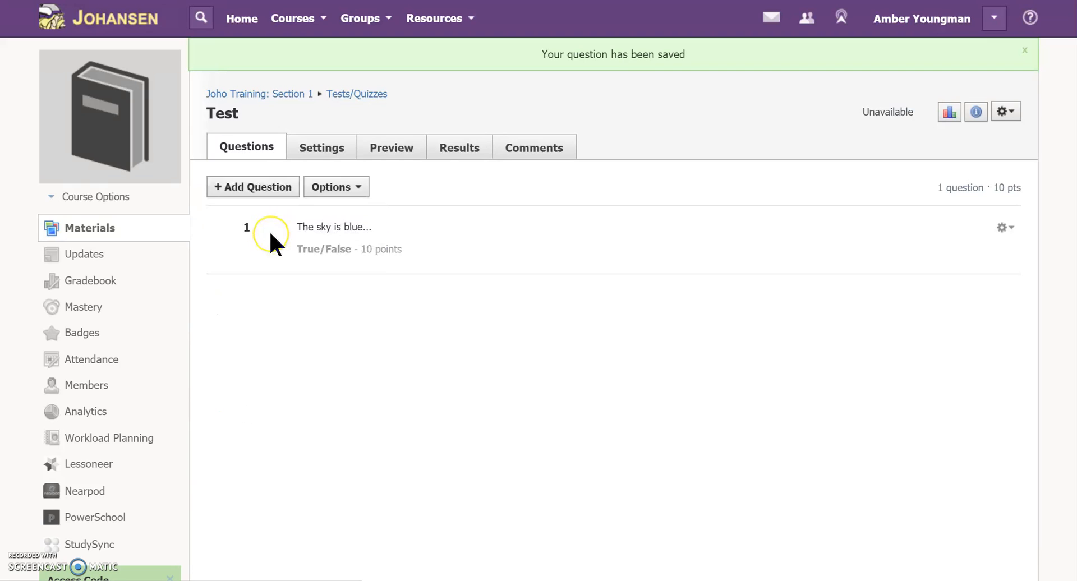
click(275, 224)
text(Who wrote Romoe and)
key(BackSpace)
key(BackSpace)
key(BackSpace)
key(BackSpace)
text(and Juliet?)
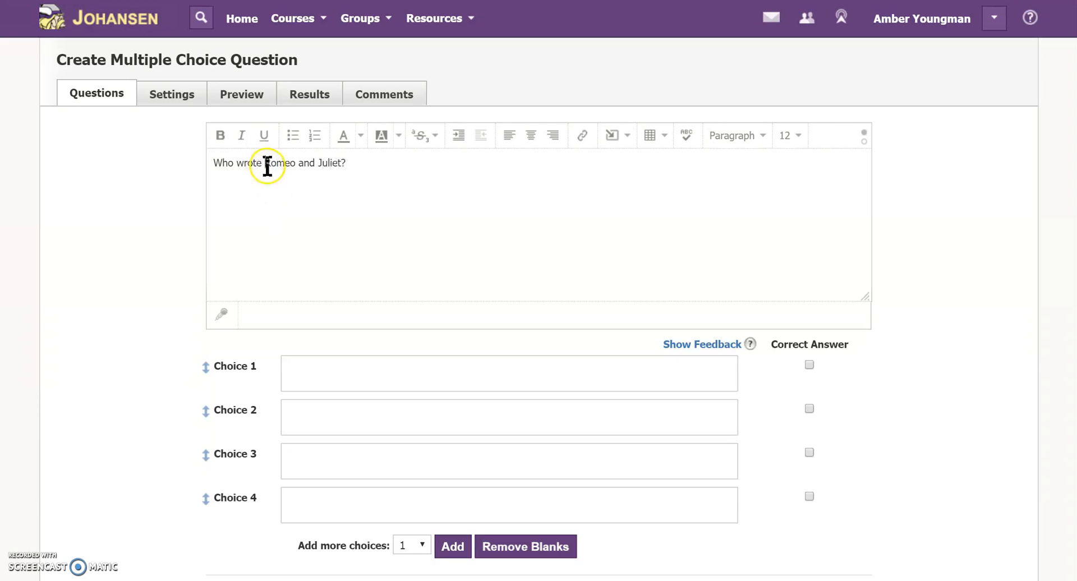
Step: Italicize the title "Romeo and Juliet" in the question text
drag(265, 163, 341, 165)
click(241, 135)
click(367, 177)
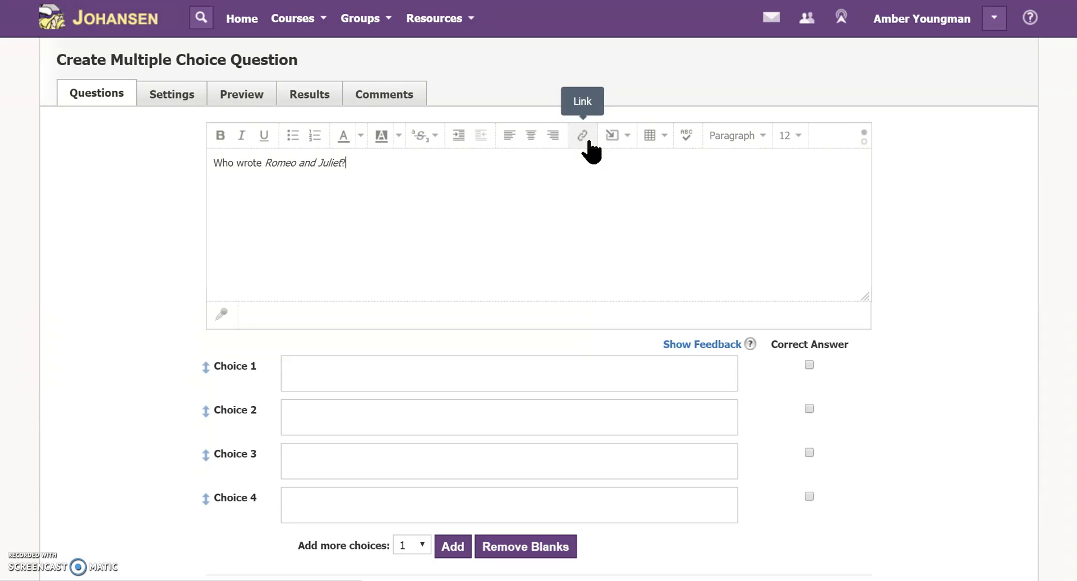
Step: Examine which kinds of content, such as media, equations and cloud files, can be inserted into the question text
click(626, 140)
click(631, 164)
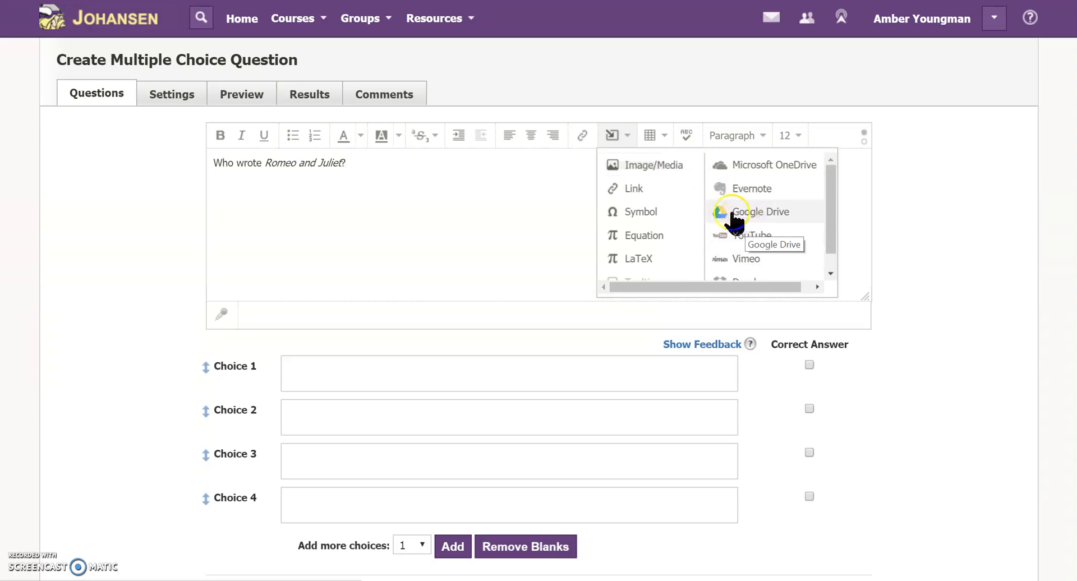
scroll(724, 220, down, 1)
scroll(735, 231, up, 1)
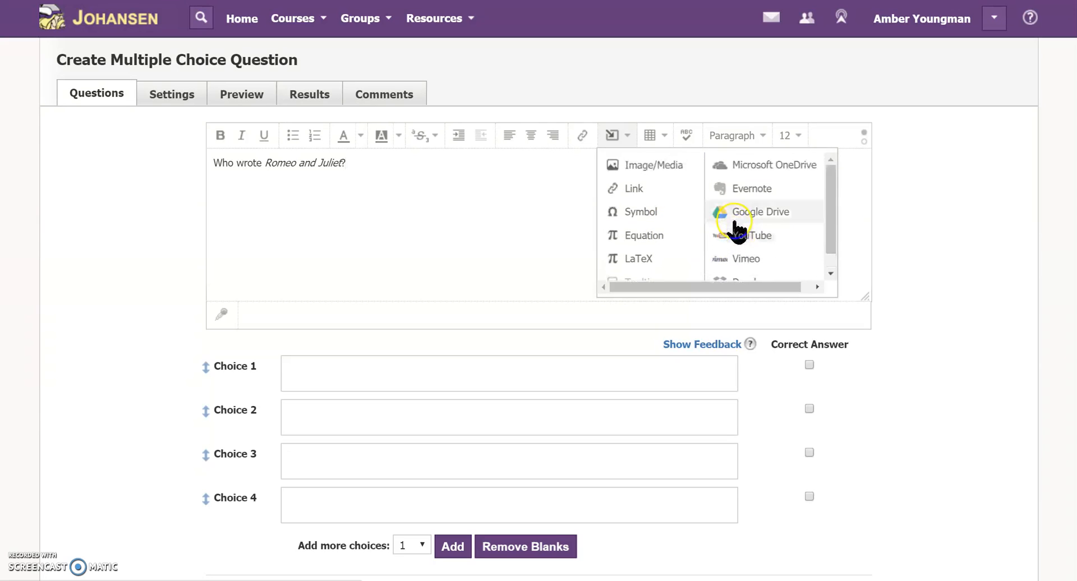
click(526, 192)
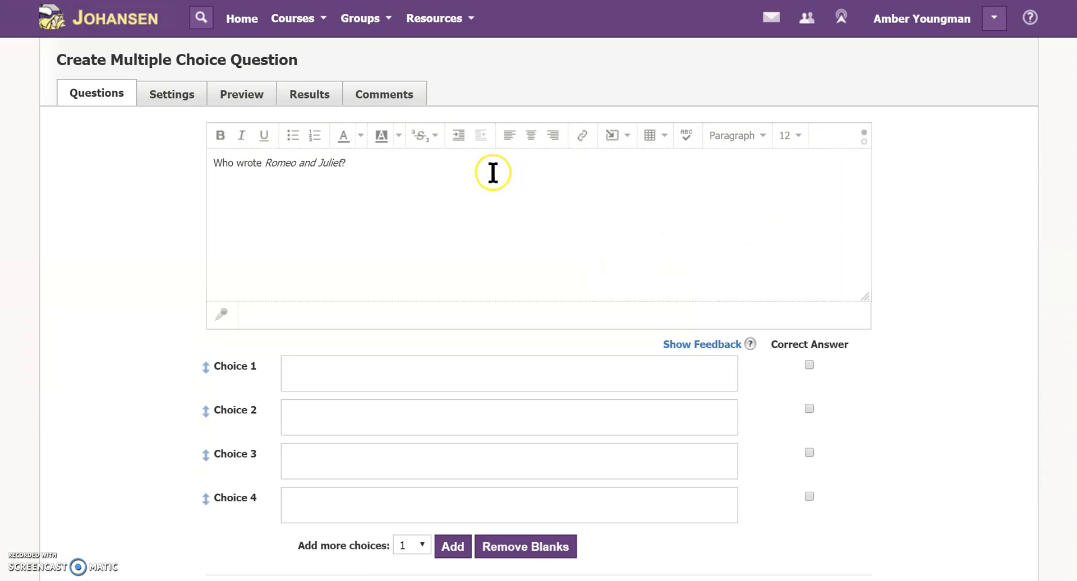
click(613, 136)
scroll(648, 269, down, 1)
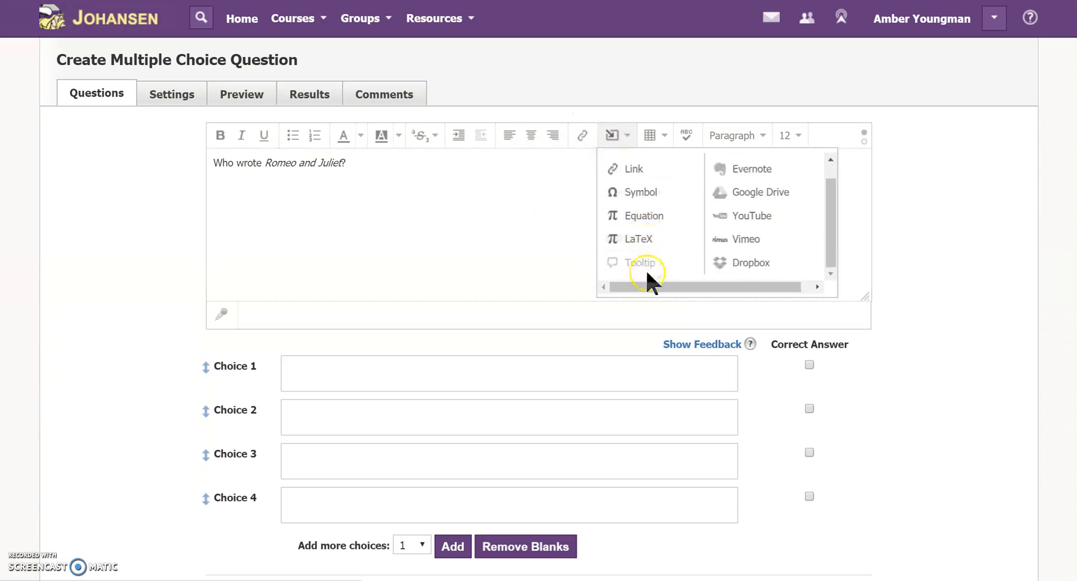
click(346, 216)
Step: Insert a tooltip on the italic title "Romeo and Juliet" and enter "a play written by wil" as its text
drag(267, 163, 340, 164)
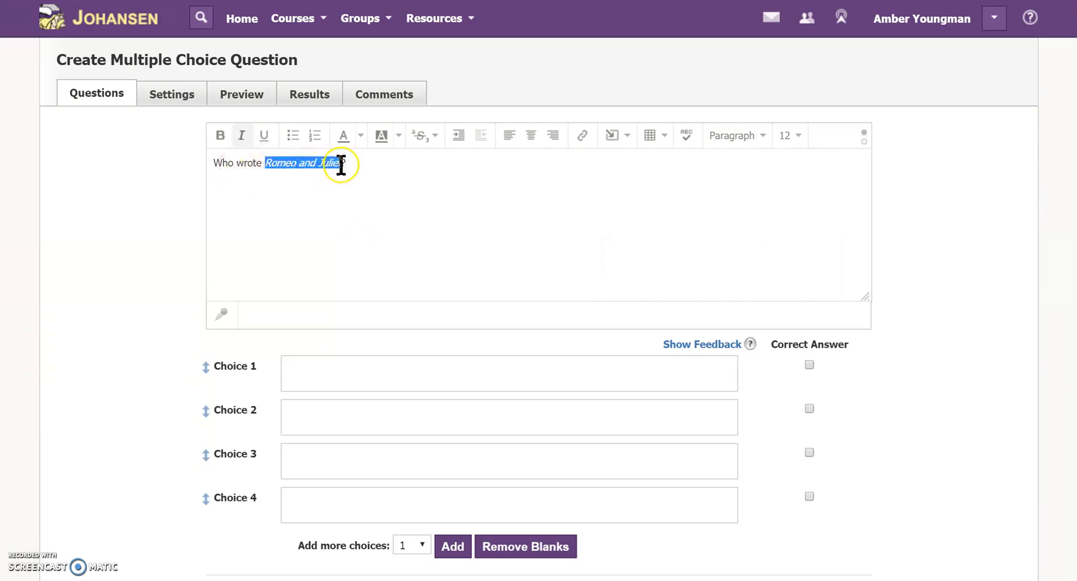
click(613, 137)
scroll(634, 236, down, 1)
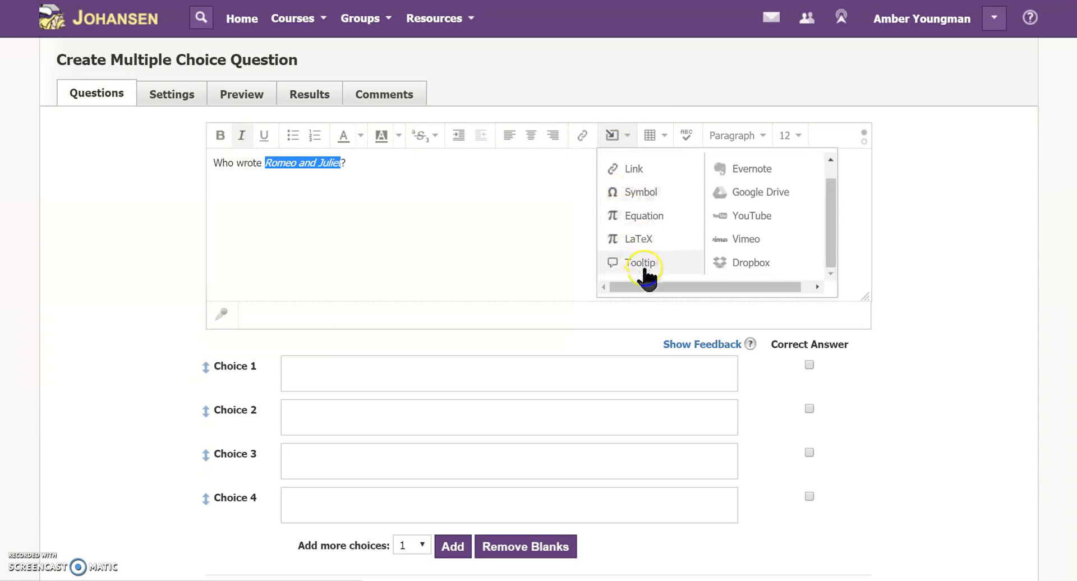
click(642, 263)
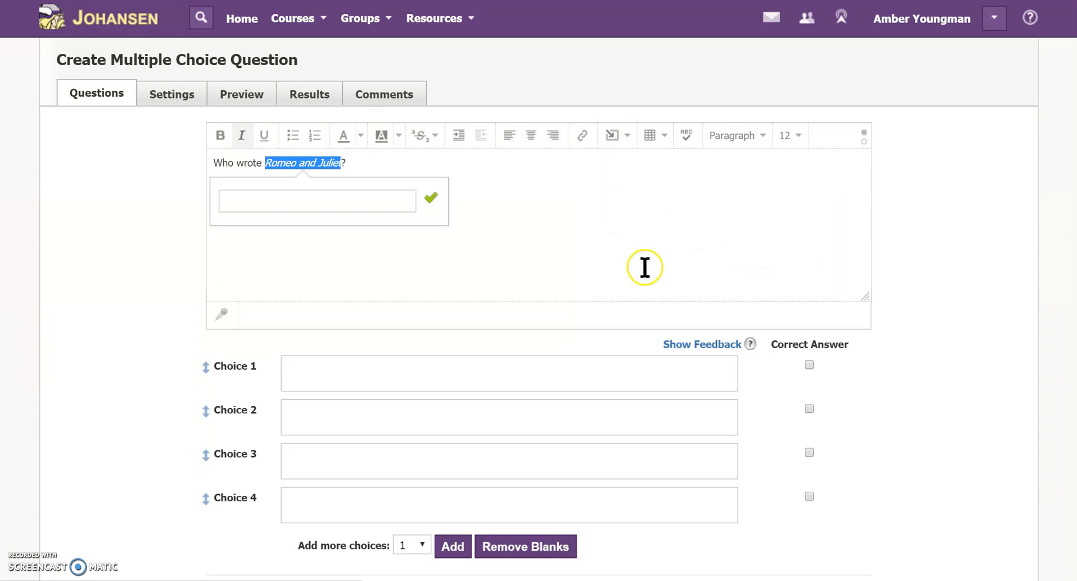
click(341, 204)
text(a play written )
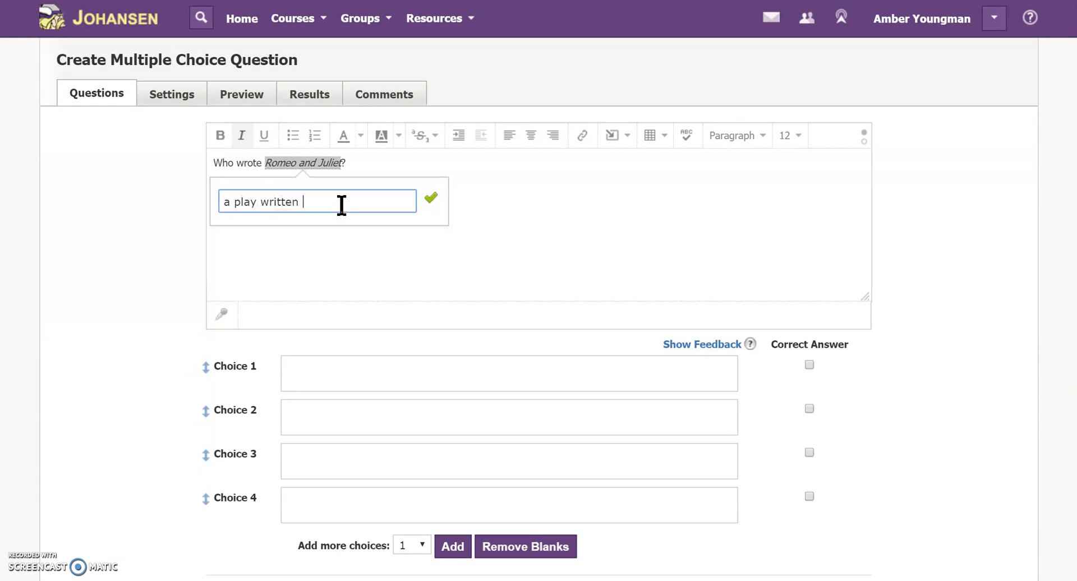
text(by wil)
Step: Clear the tooltip's text and confirm the empty tooltip on the title
key(BackSpace)
key(BackSpace)
key(BackSpace)
key(BackSpace)
key(BackSpace)
key(BackSpace)
key(BackSpace)
key(BackSpace)
key(BackSpace)
key(BackSpace)
key(BackSpace)
key(BackSpace)
key(BackSpace)
key(BackSpace)
key(BackSpace)
key(BackSpace)
key(BackSpace)
key(BackSpace)
key(BackSpace)
key(BackSpace)
click(541, 190)
click(507, 190)
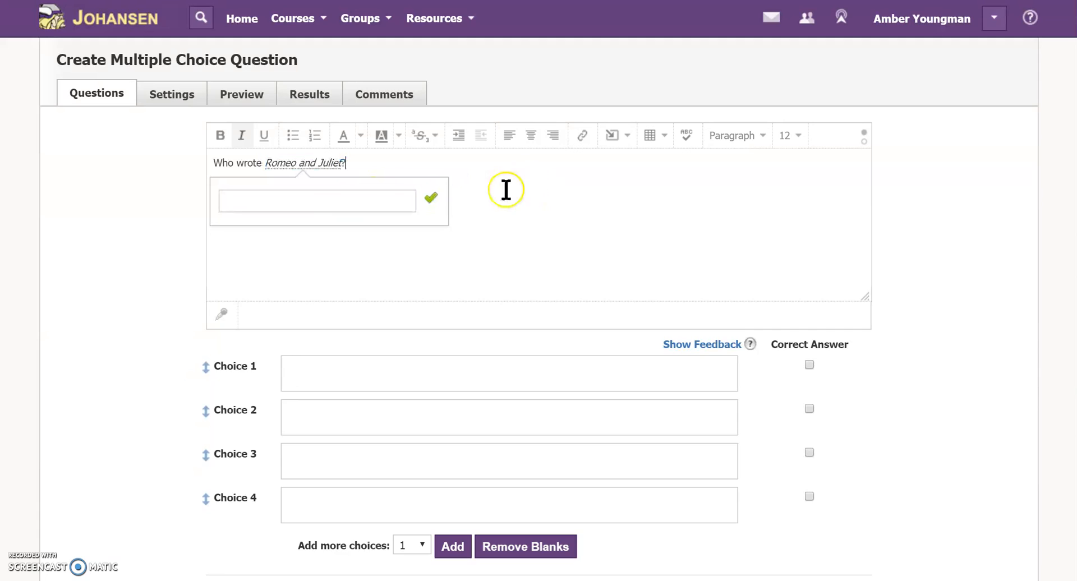
click(436, 205)
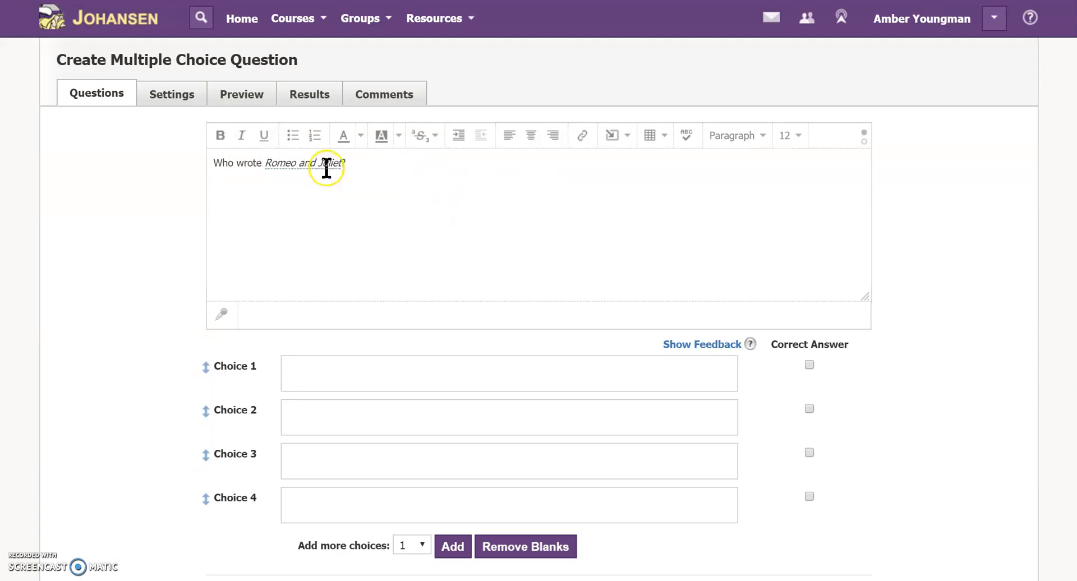
click(358, 165)
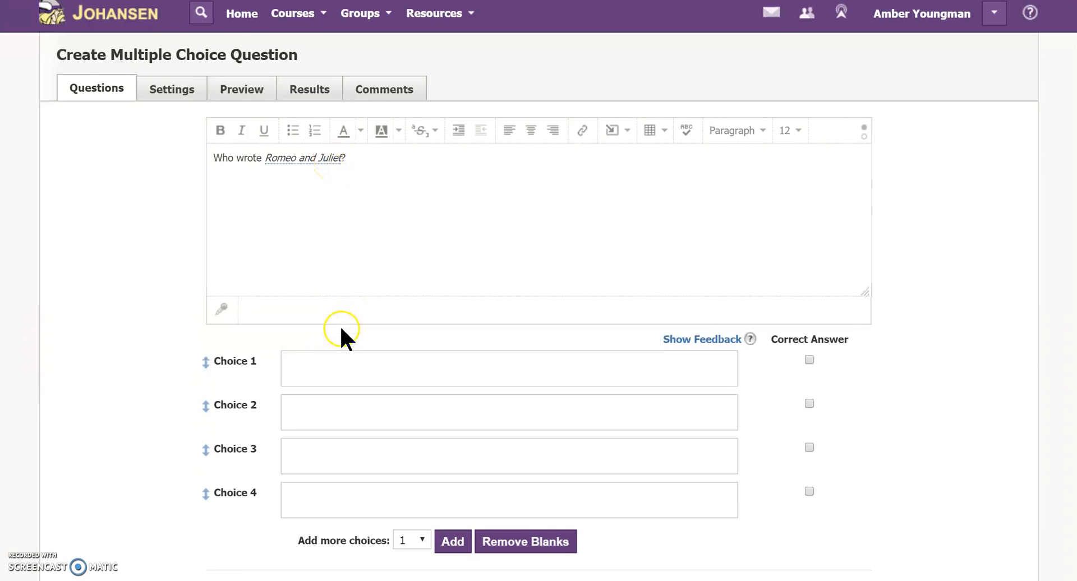
Step: Fill in the four answer choices: William Shakespeare, William Blake, Will Smith and Willy Wonka
scroll(344, 336, down, 3)
scroll(355, 224, up, 1)
click(308, 299)
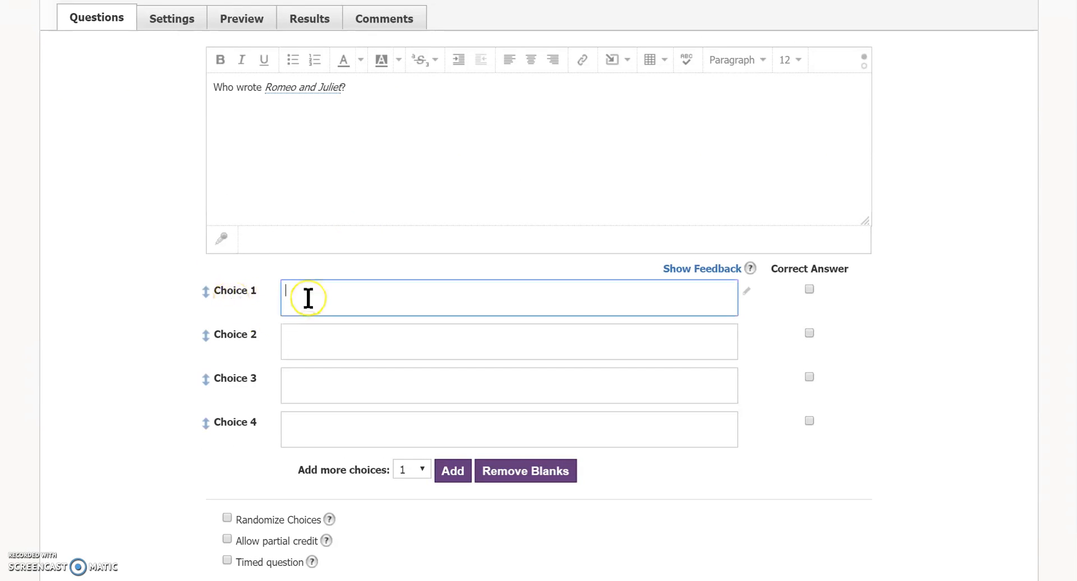
text(William Shakespeare)
click(303, 344)
text(William Blake)
click(390, 391)
text(Will Smith)
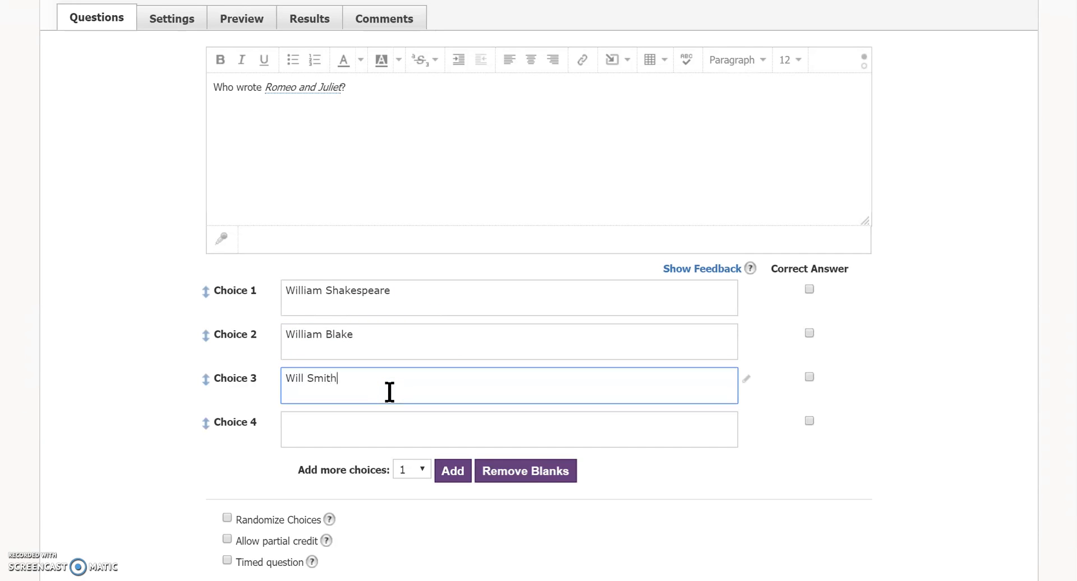
click(369, 424)
text(W)
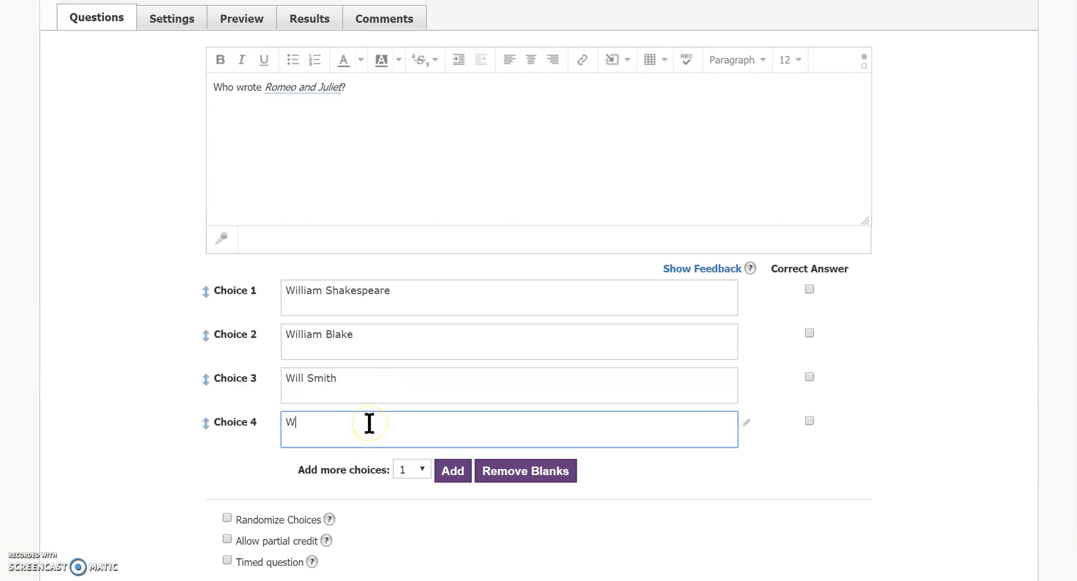
text(illy Wonka)
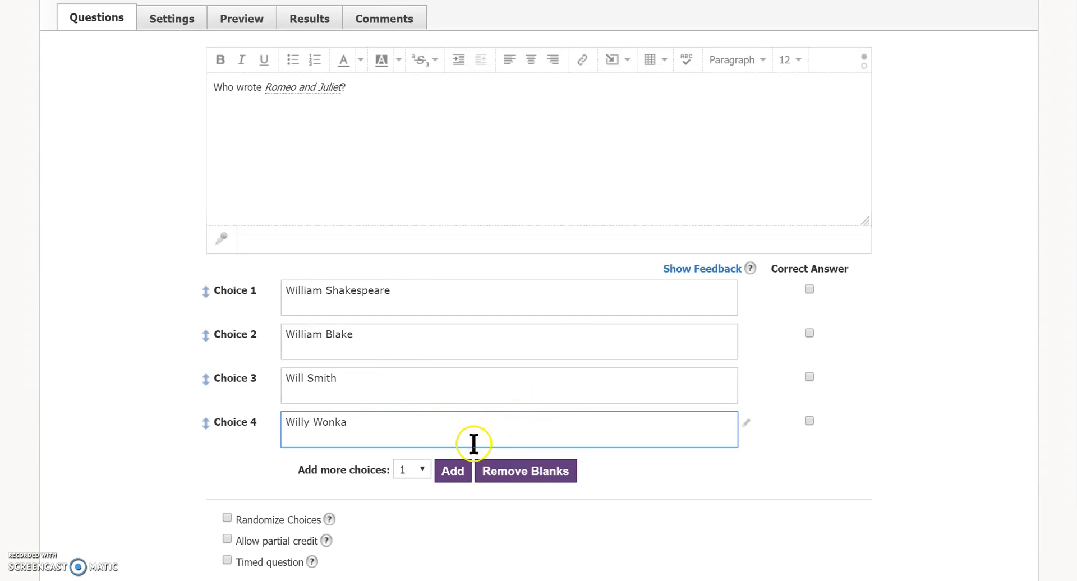
Step: Add 15 more blank answer choices to the question
click(422, 465)
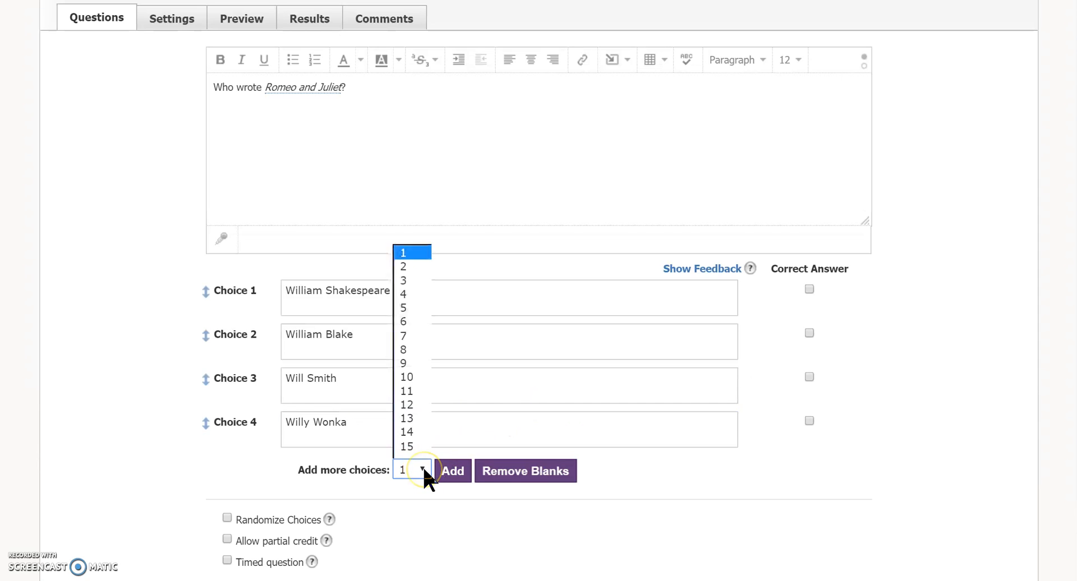
click(429, 442)
click(449, 471)
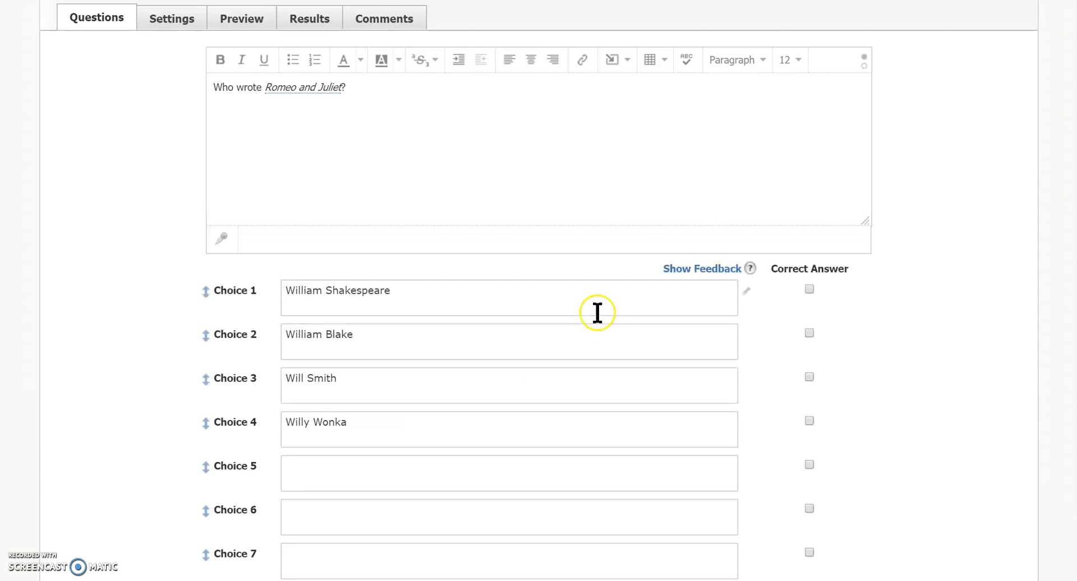
Step: Mark William Shakespeare as the correct answer and remove the blank choices
scroll(817, 352, down, 3)
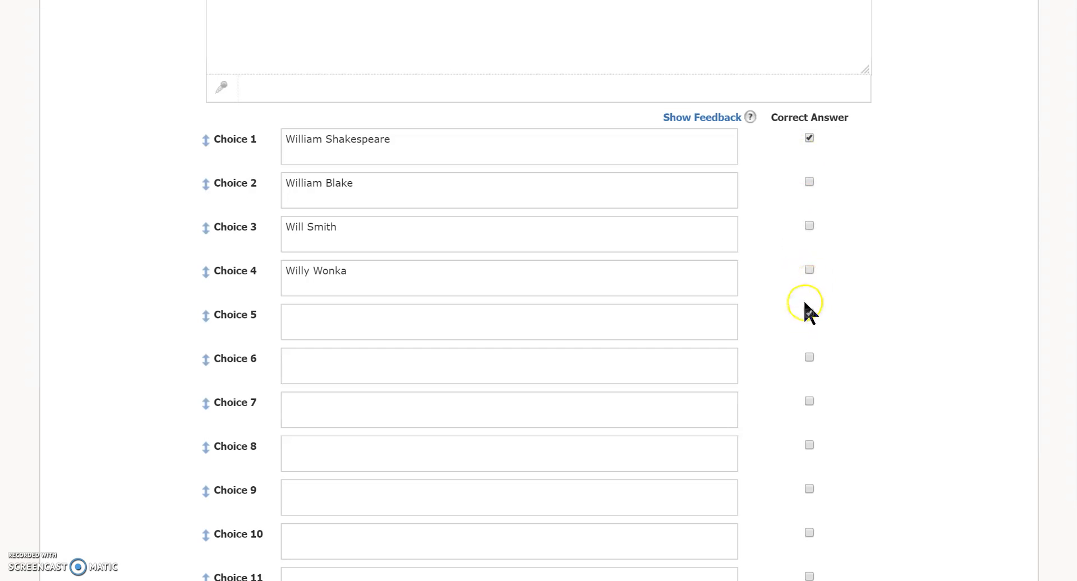
scroll(581, 409, down, 9)
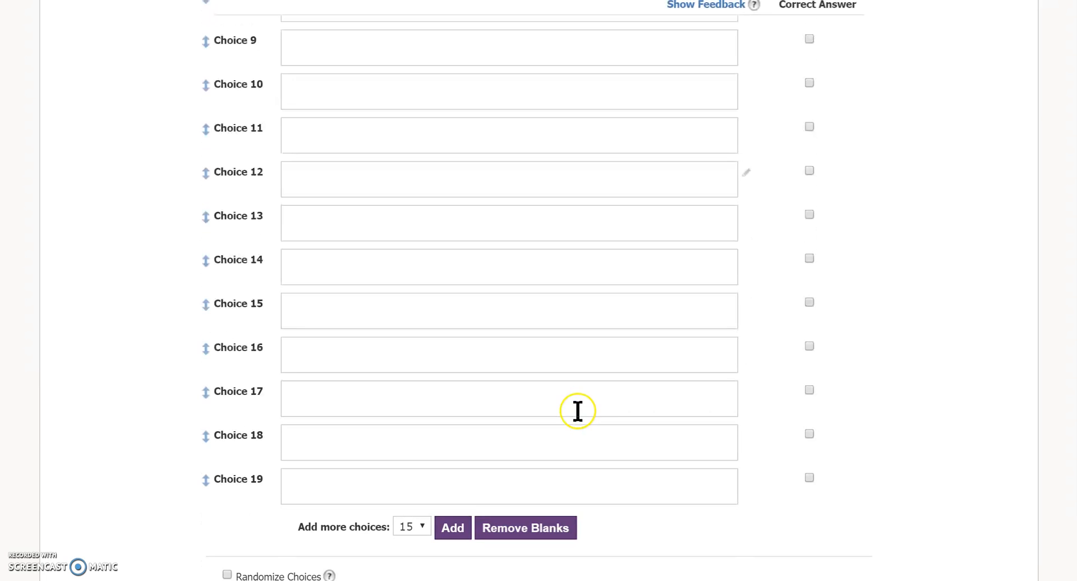
click(521, 527)
scroll(530, 421, up, 4)
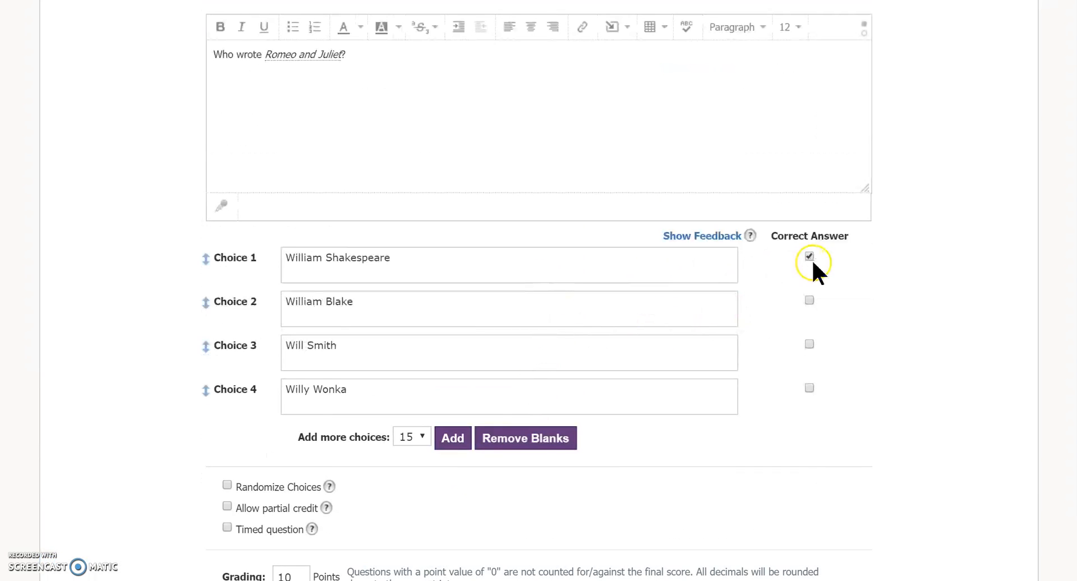
Step: Turn on randomized choices and create the multiple choice question worth 10 points
scroll(281, 432, down, 3)
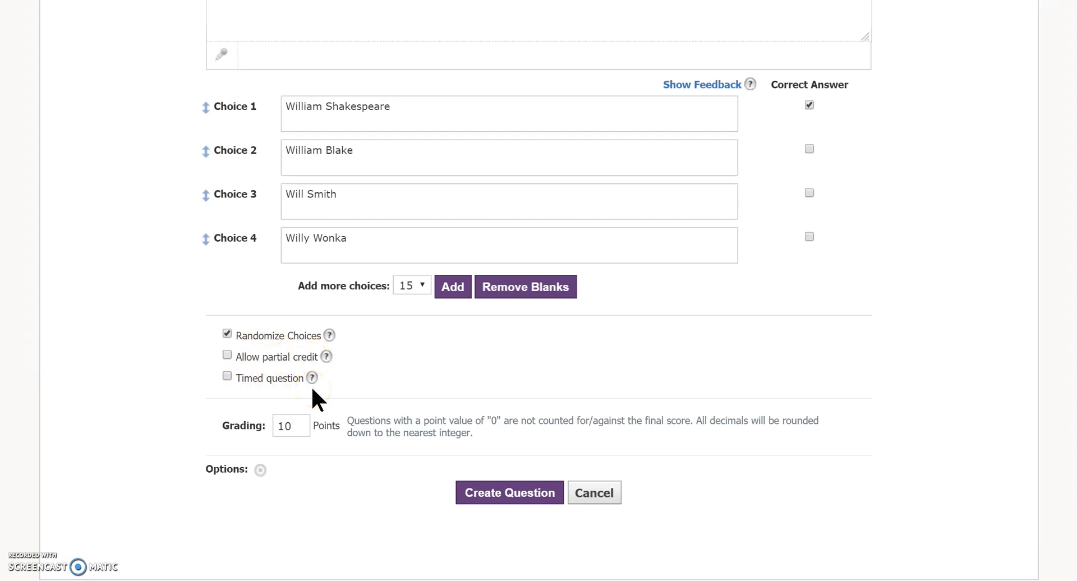
click(534, 481)
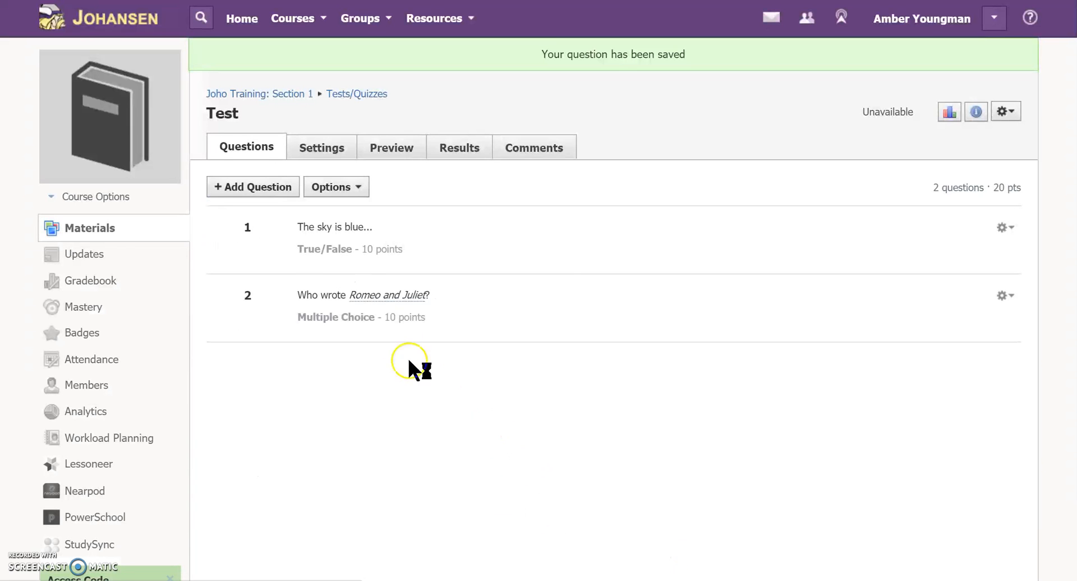
Step: Add an Ordering question to the test with the text "Please order the events of a plot."
click(251, 190)
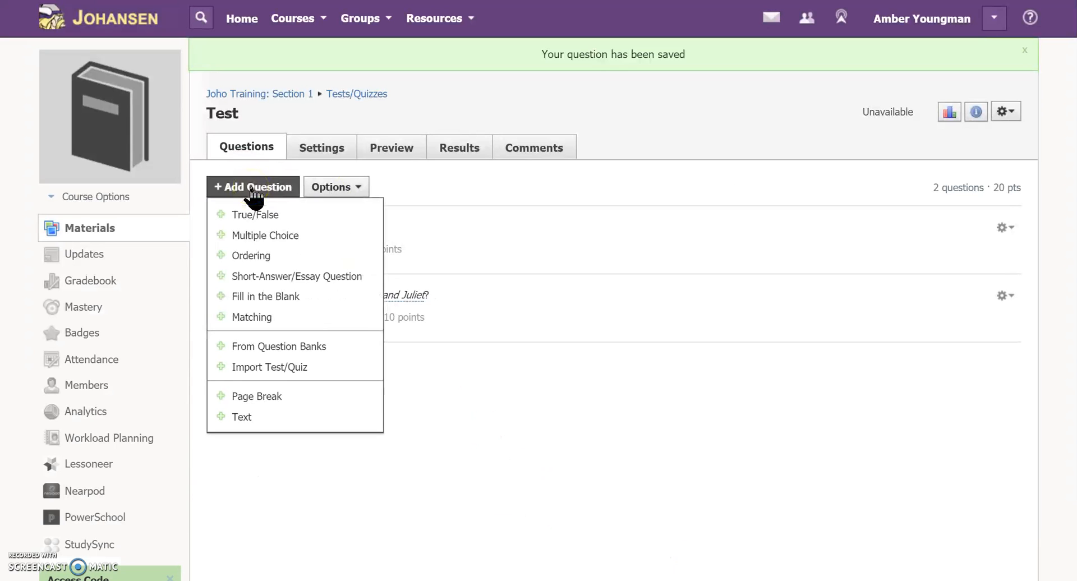
click(254, 256)
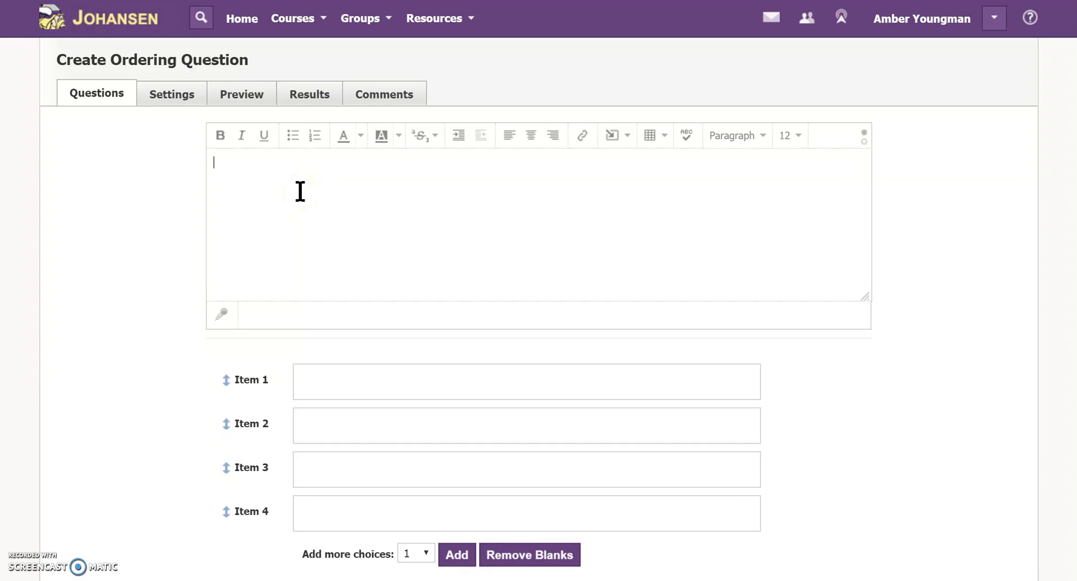
text(Please order the events of a pl)
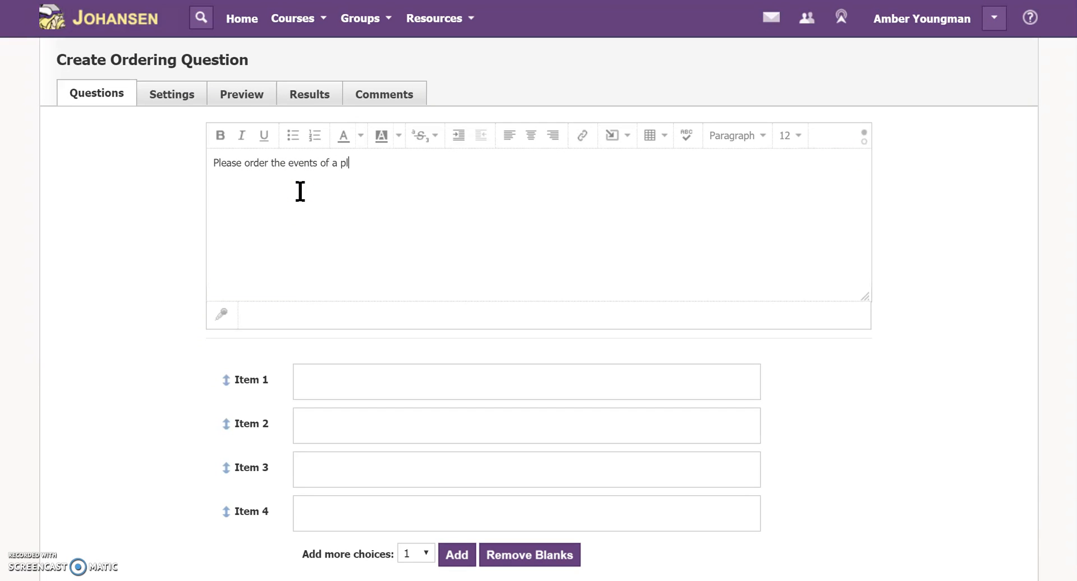
text(ot.)
Step: Fill in the first four ordering items: Exposition, Rising Action, Climax and Falling Action
click(344, 377)
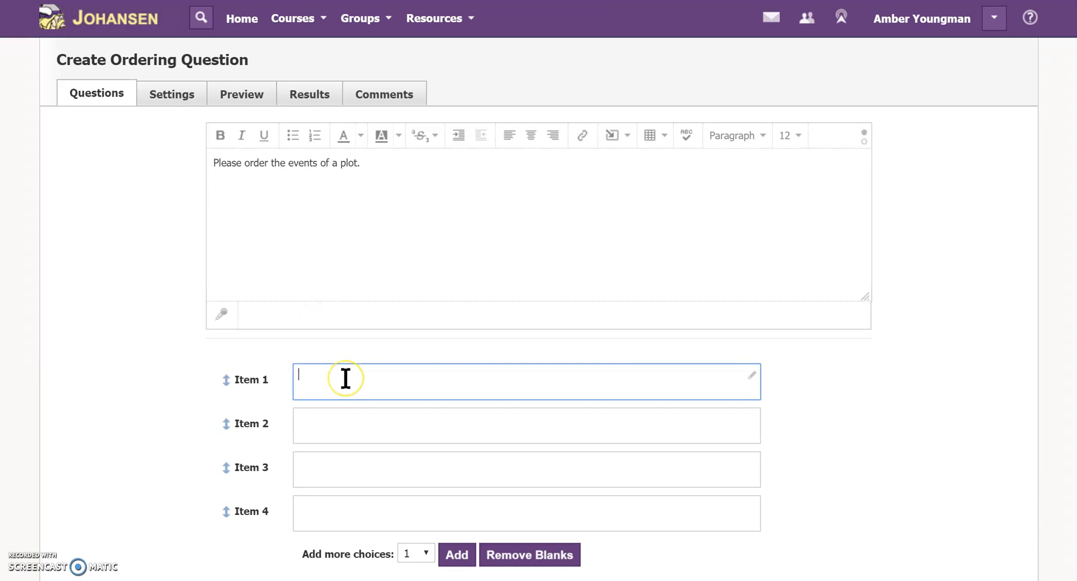
scroll(346, 379, down, 1)
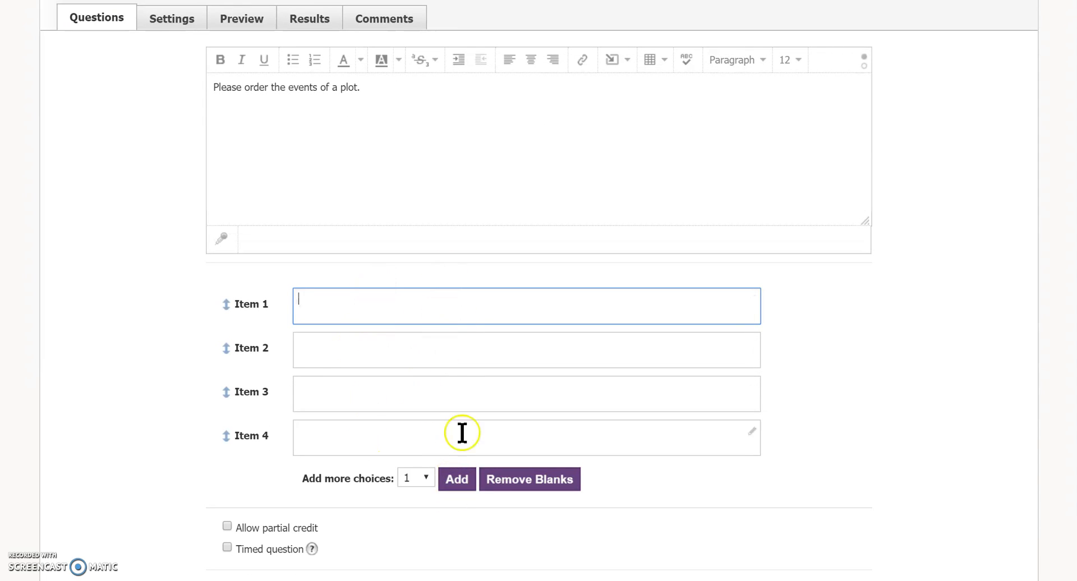
scroll(442, 348, down, 1)
scroll(442, 349, up, 1)
text(Exposition)
click(449, 351)
text(adf)
key(BackSpace)
key(BackSpace)
key(BackSpace)
text(Riasi)
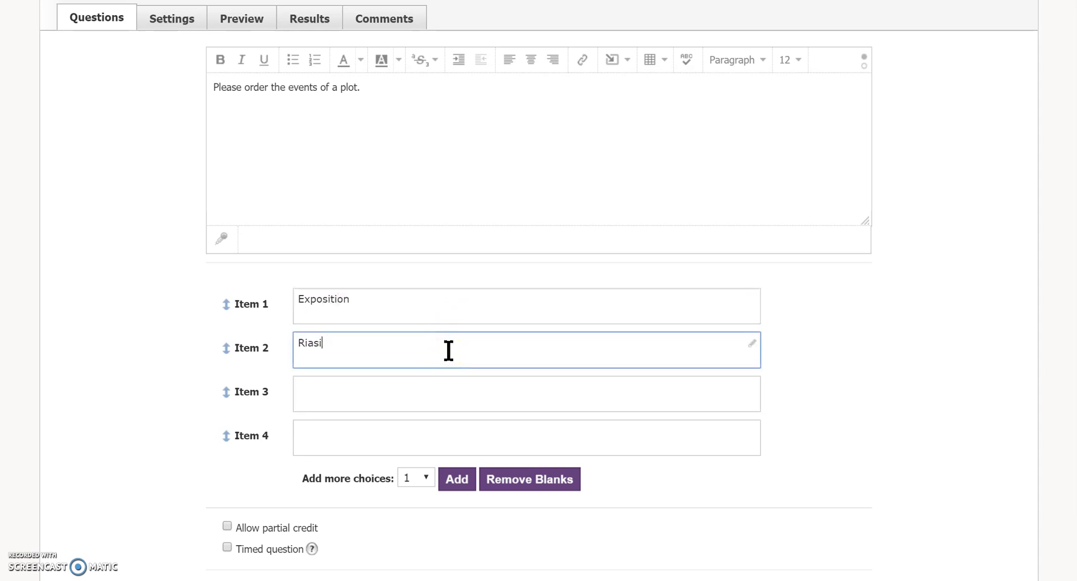
text(sing Action)
click(433, 399)
text(C;li)
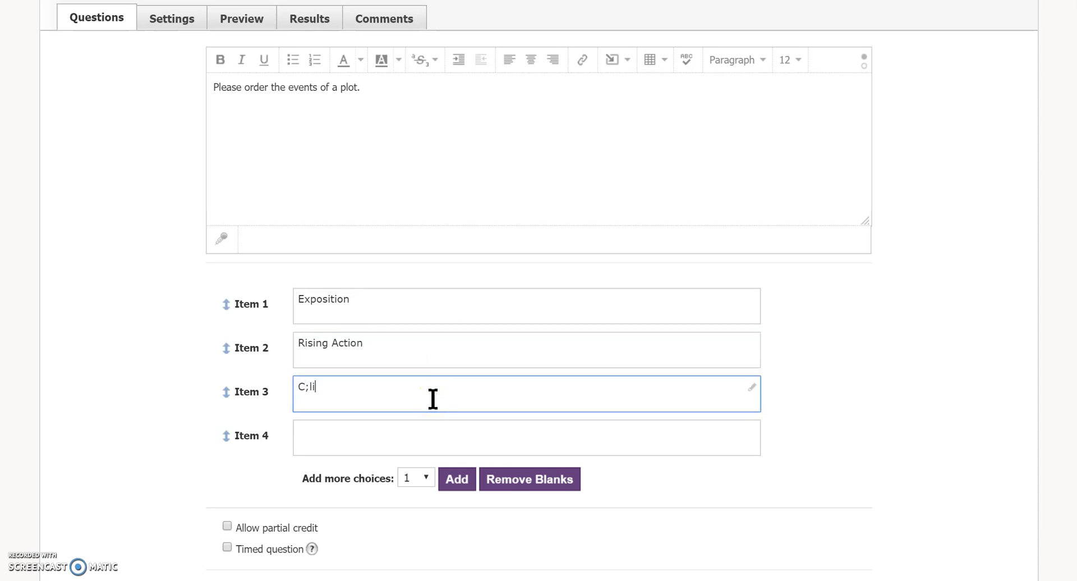
text(mazx)
click(422, 428)
text(Falling Action)
Step: Add a fifth item to the ordering question with the text "Resolution"
click(457, 479)
click(411, 476)
text(Resolution)
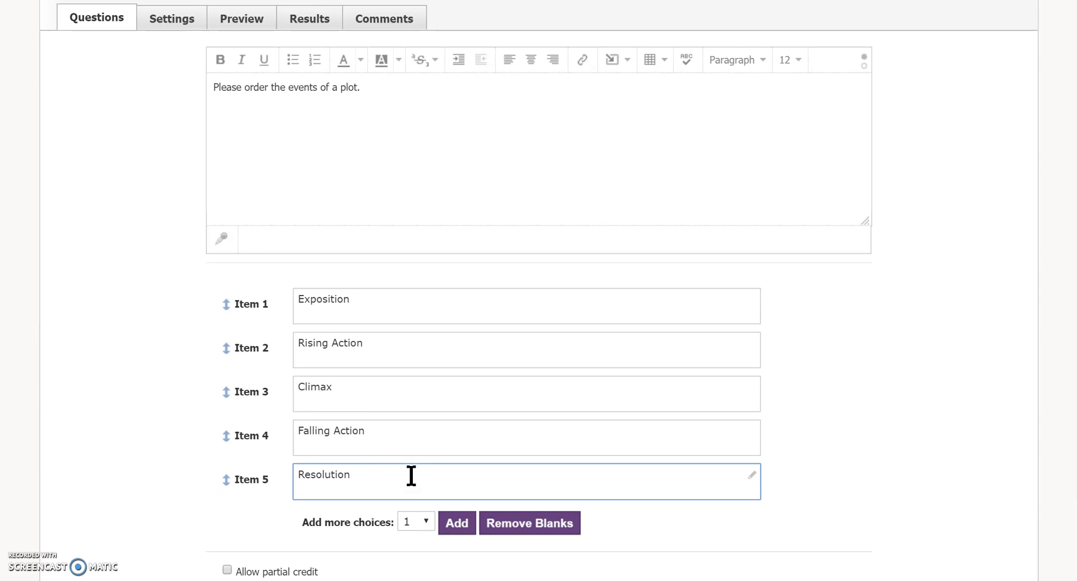
scroll(140, 292, down, 4)
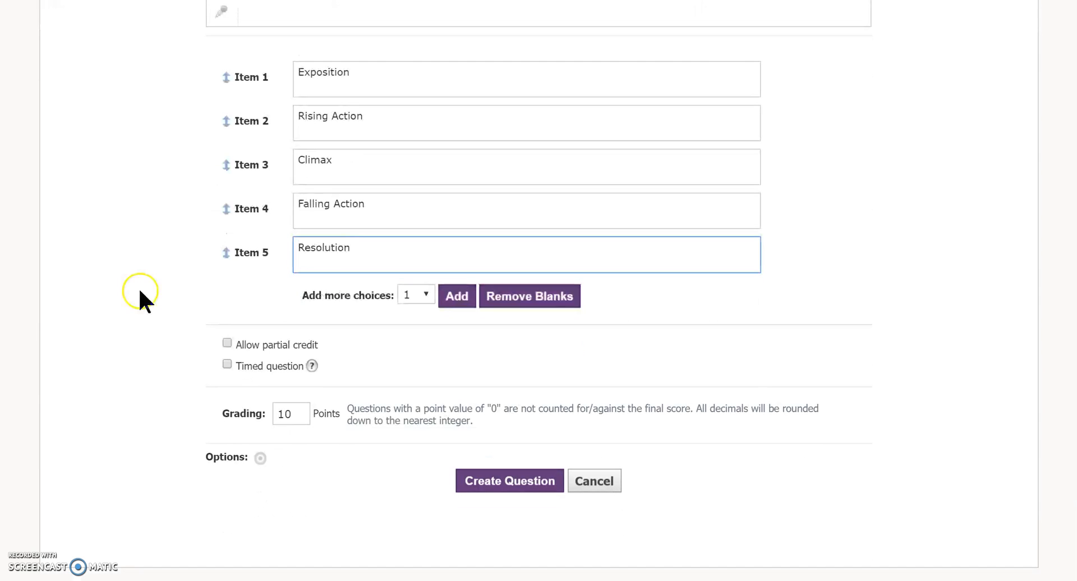
click(227, 343)
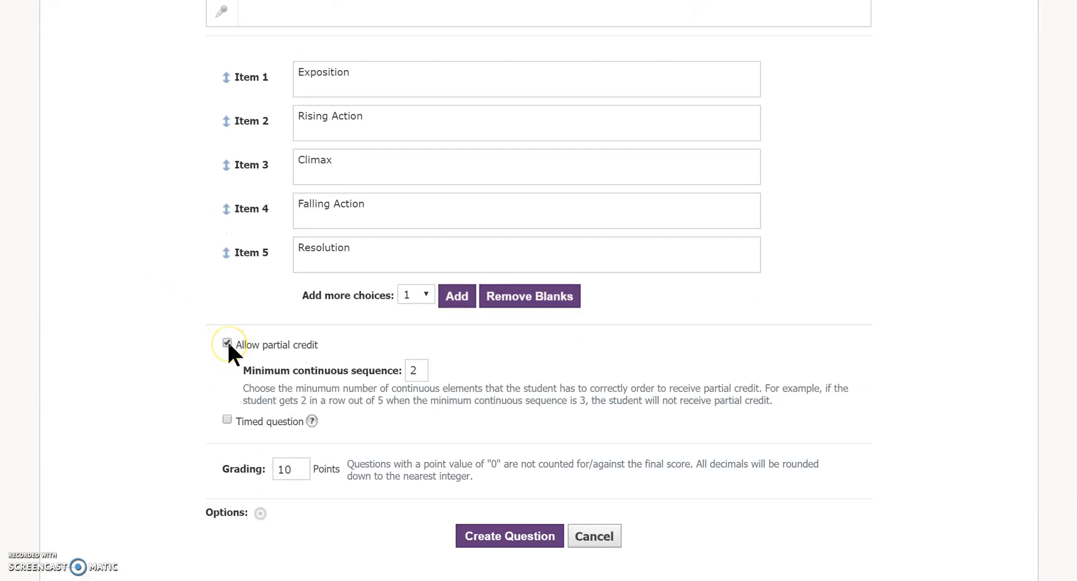
click(420, 368)
click(452, 366)
click(411, 377)
scroll(240, 362, down, 2)
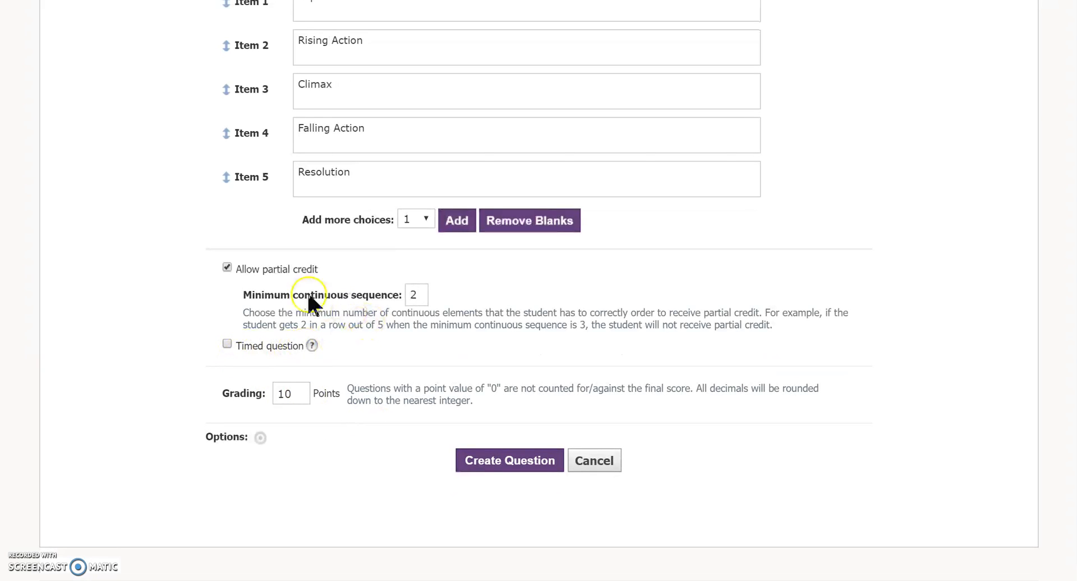
click(227, 267)
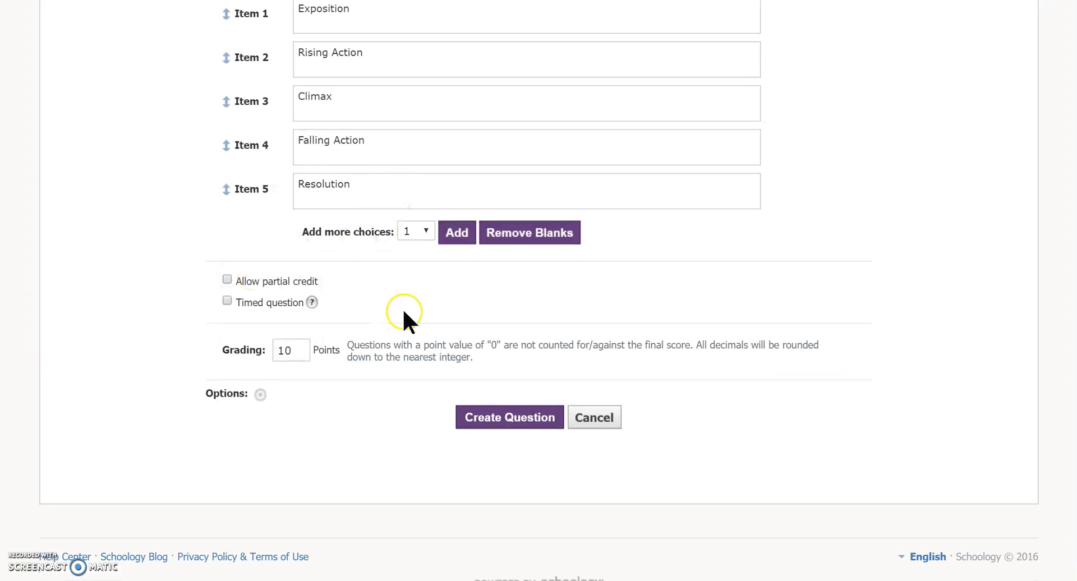
Step: Create the ordering question worth 10 points and start a Short-Answer/Essay question with the text "What is your favorite movie?"
click(483, 422)
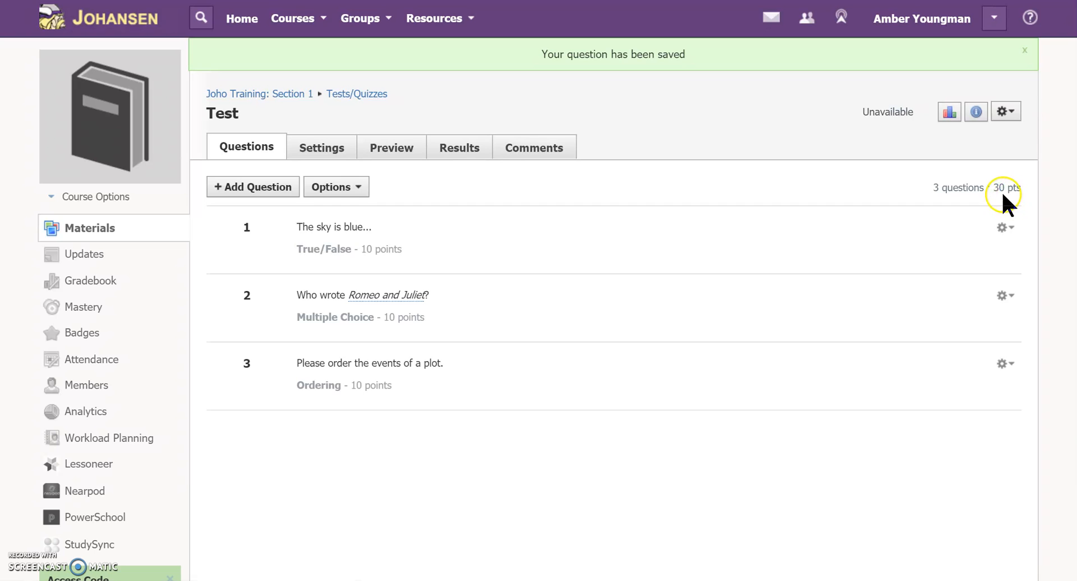
click(259, 191)
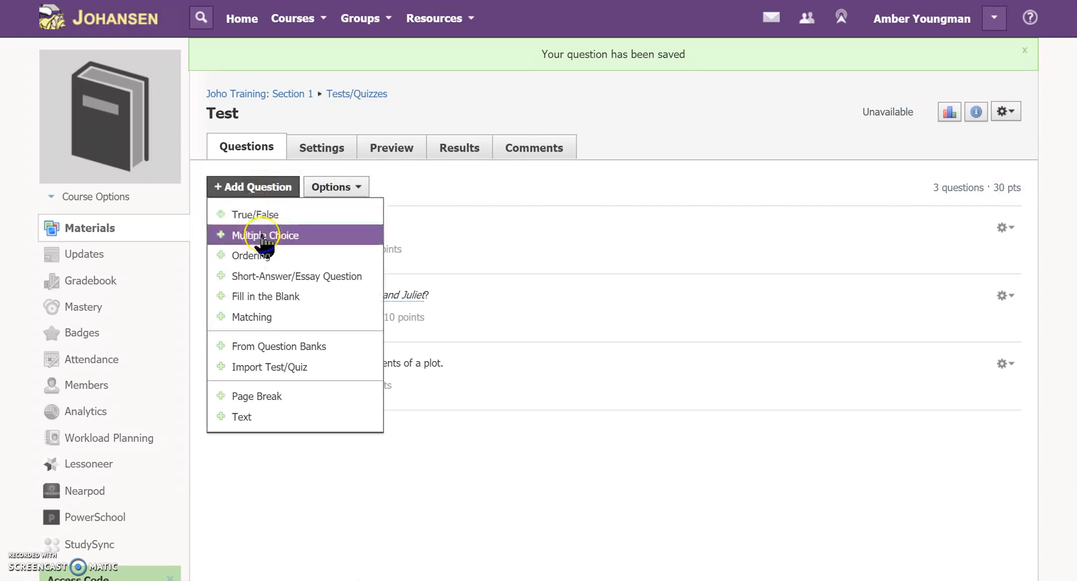
click(274, 276)
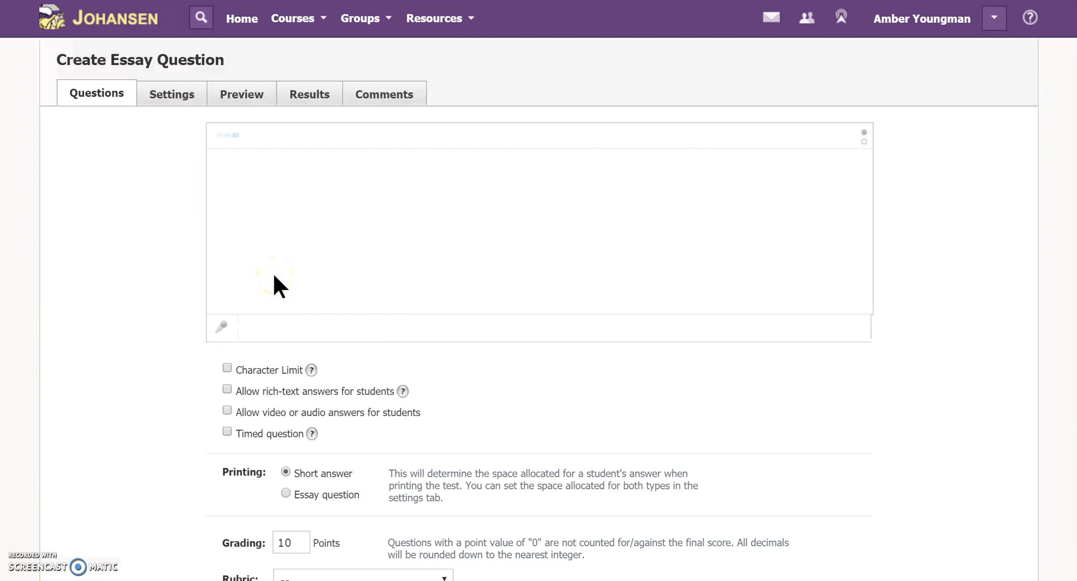
click(284, 221)
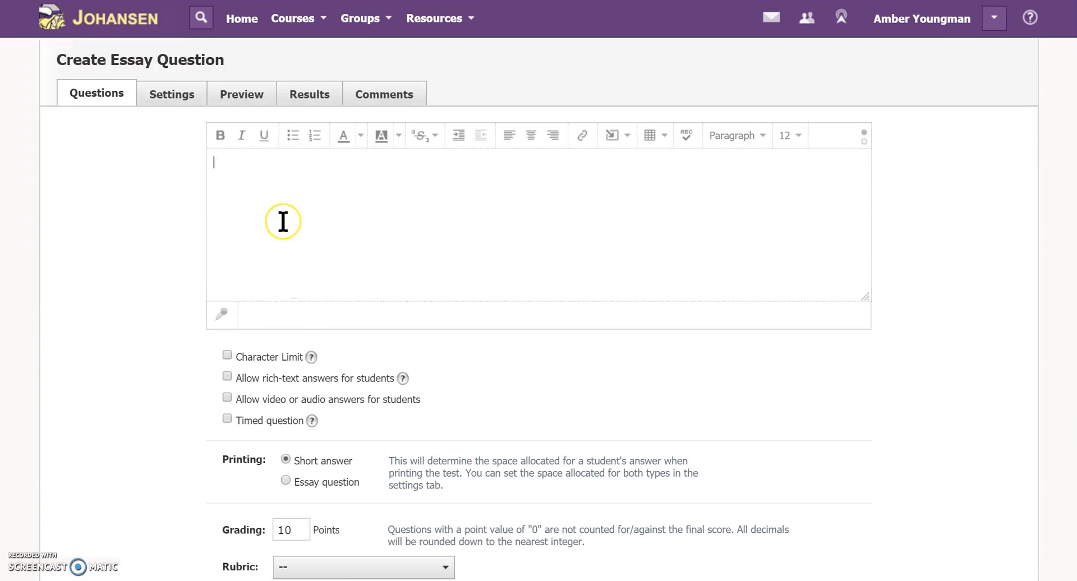
text(What is your favorite movie?)
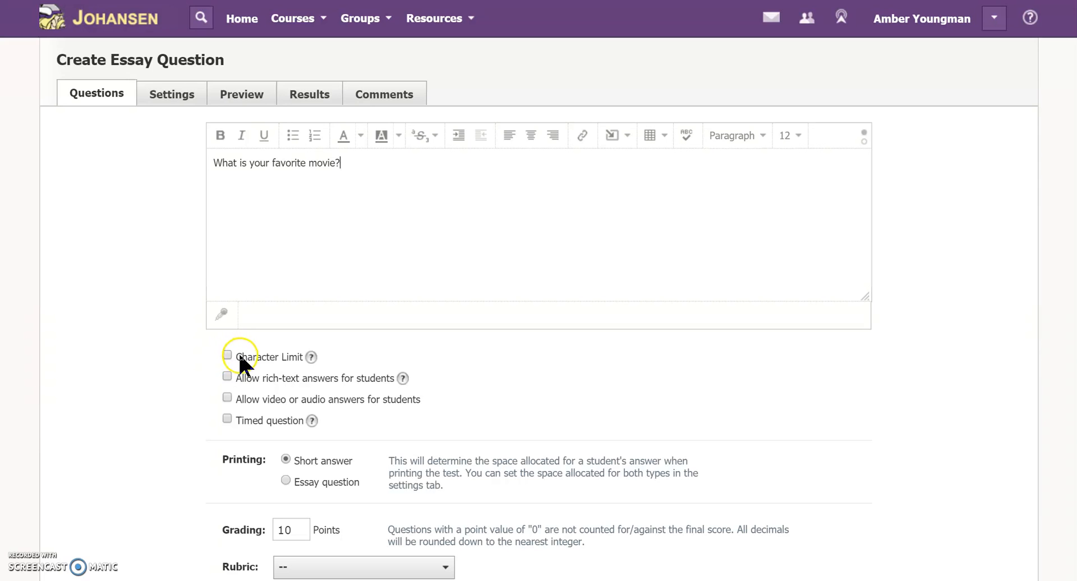
Step: Create the short-answer question worth 10 points, with short answer printing and no rubric
scroll(238, 352, down, 2)
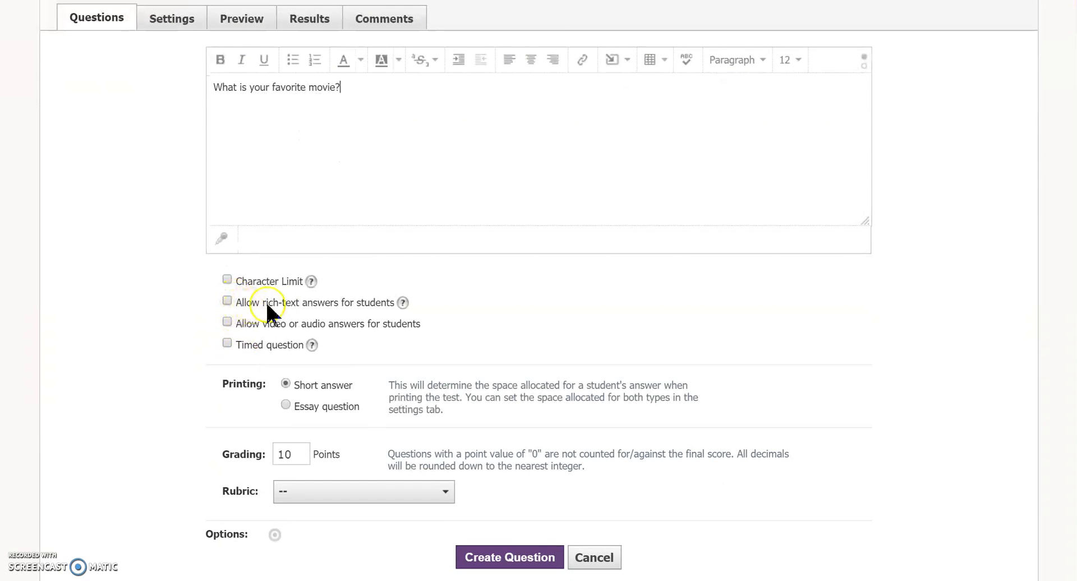
scroll(339, 303, up, 2)
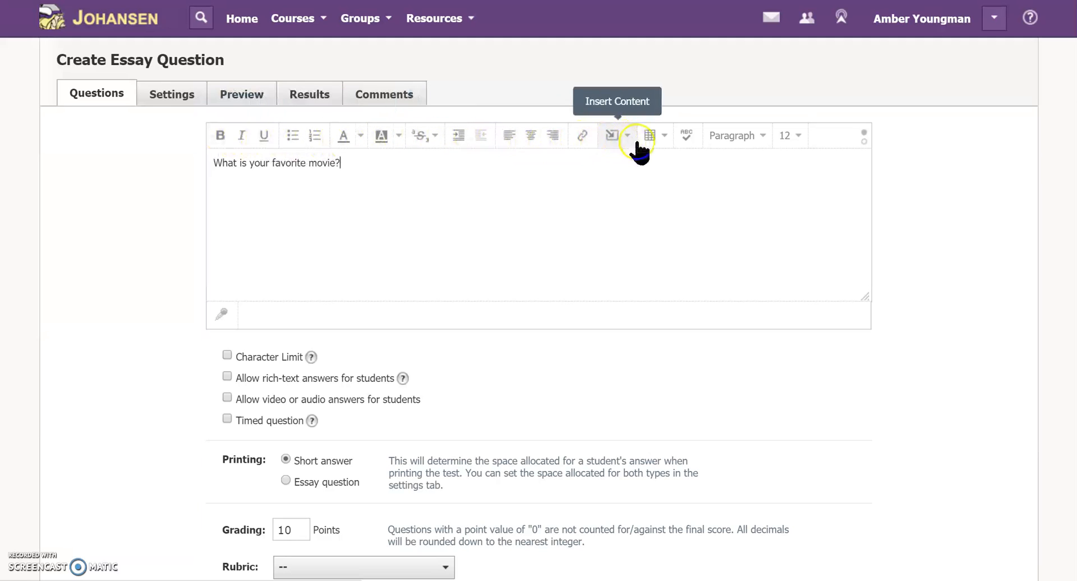
scroll(269, 325, down, 2)
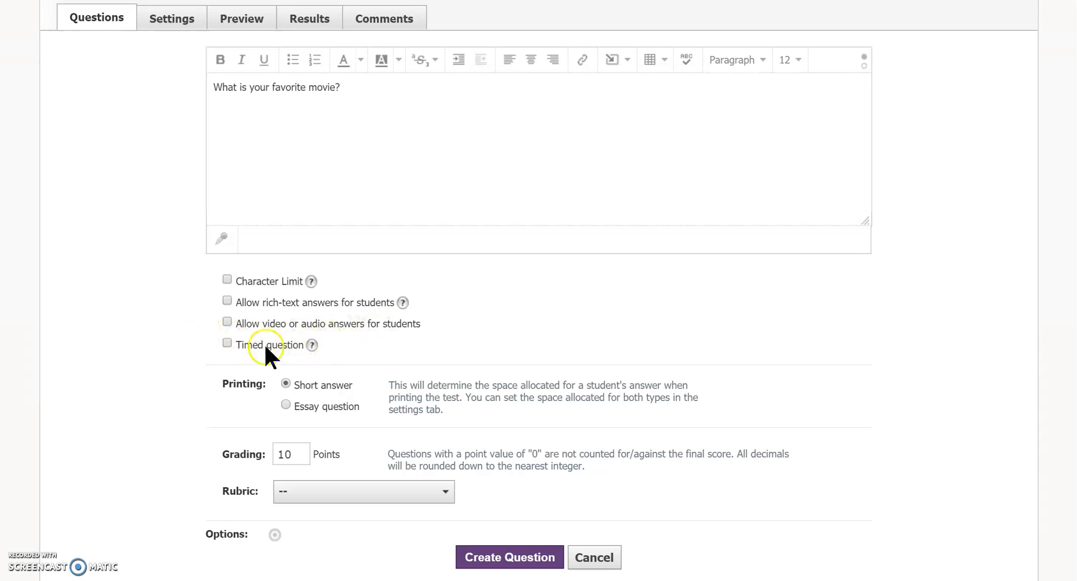
scroll(288, 416, down, 1)
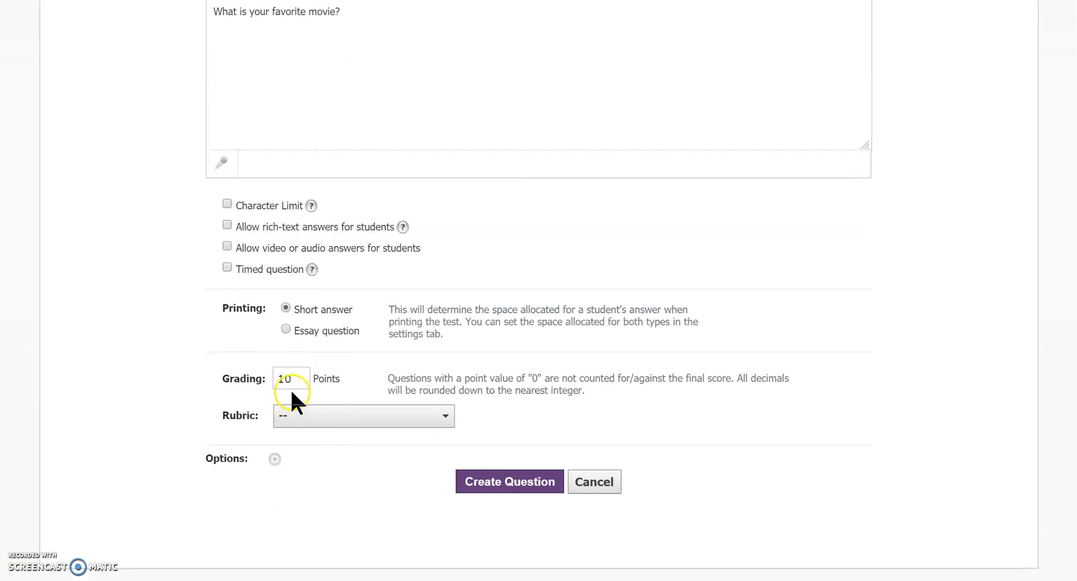
click(333, 422)
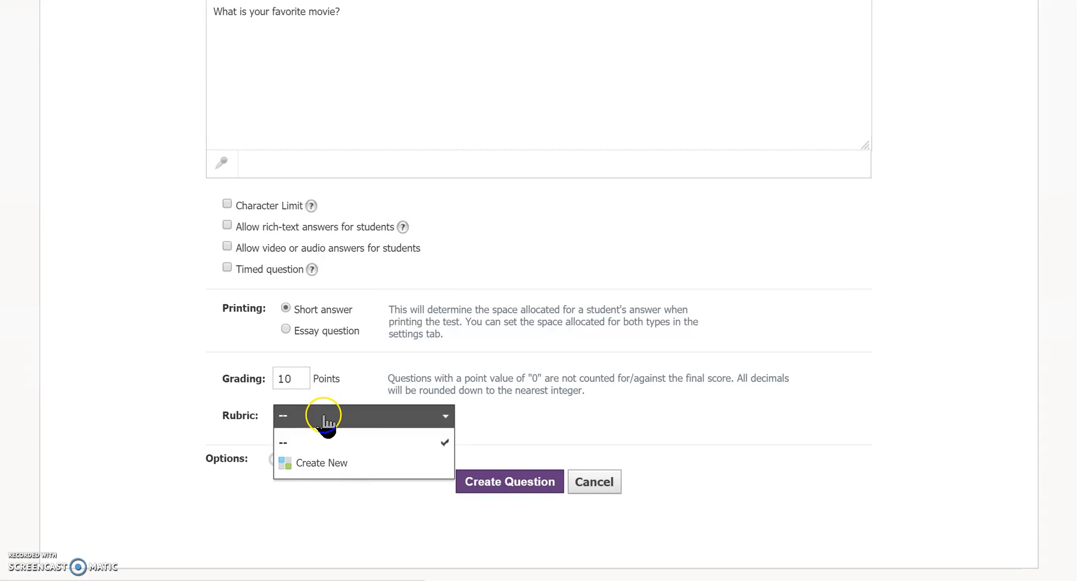
click(325, 418)
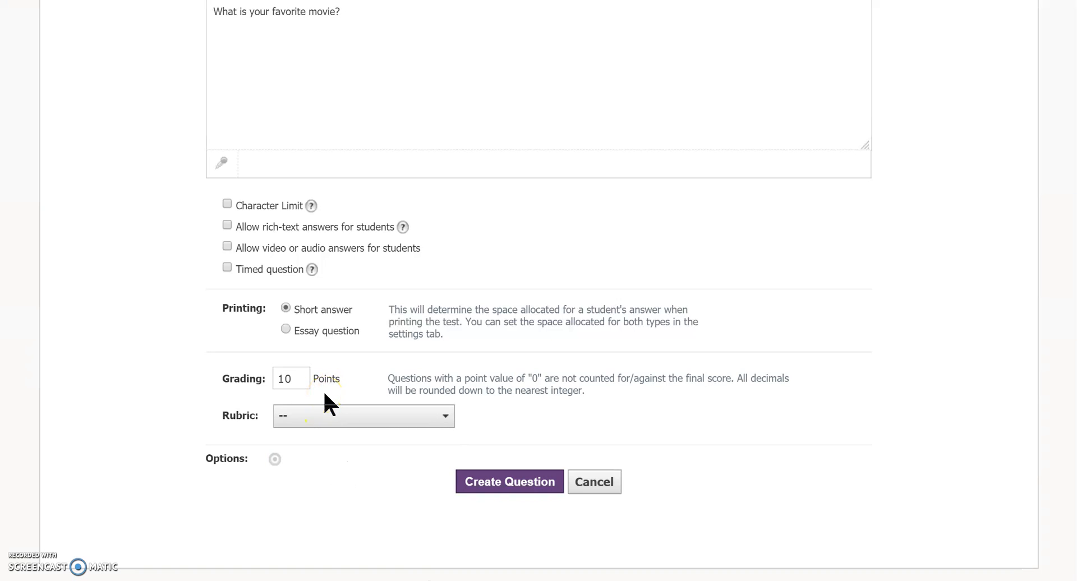
click(296, 380)
click(521, 483)
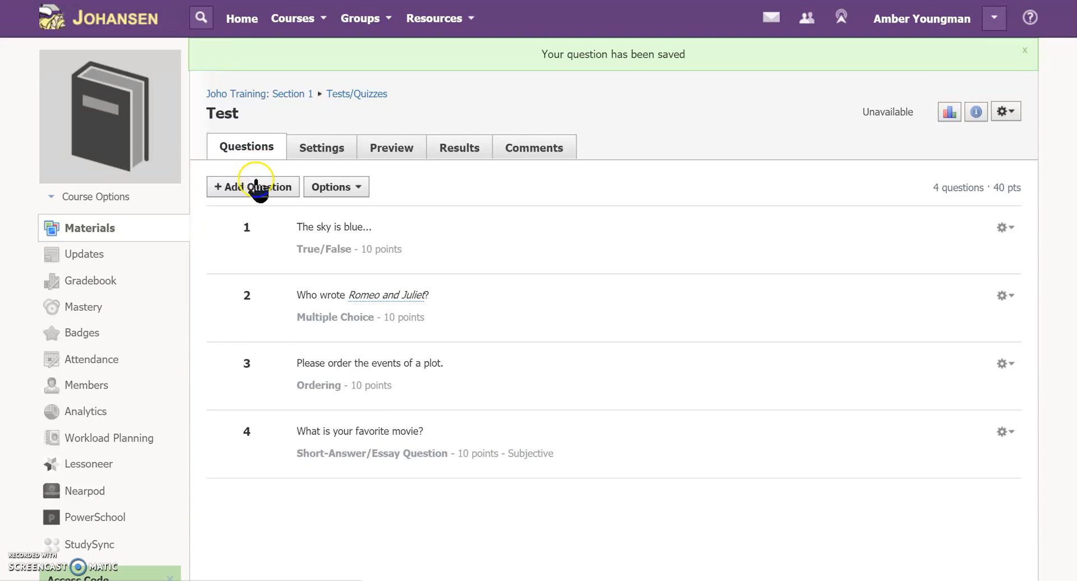
Step: Add a Fill in the Blank question reading "Twinkle twinkle little" followed by a row of underscores
click(254, 189)
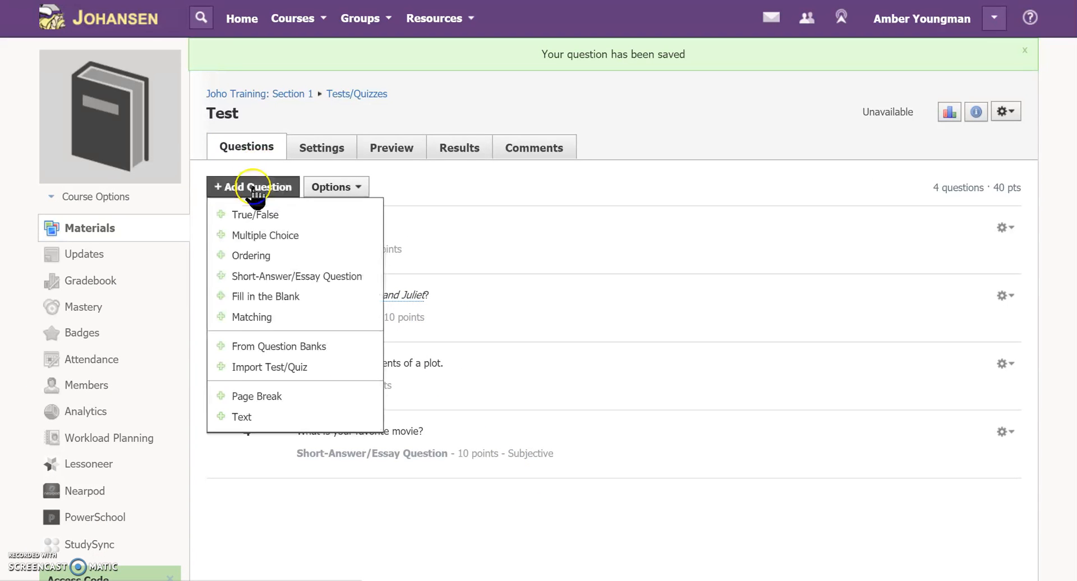
click(271, 294)
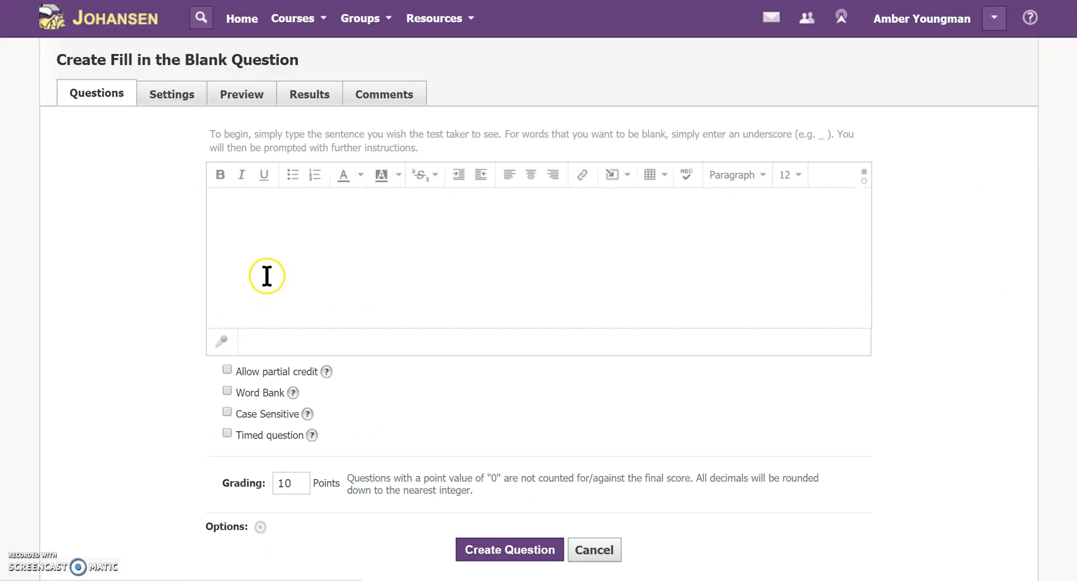
click(267, 276)
text(T)
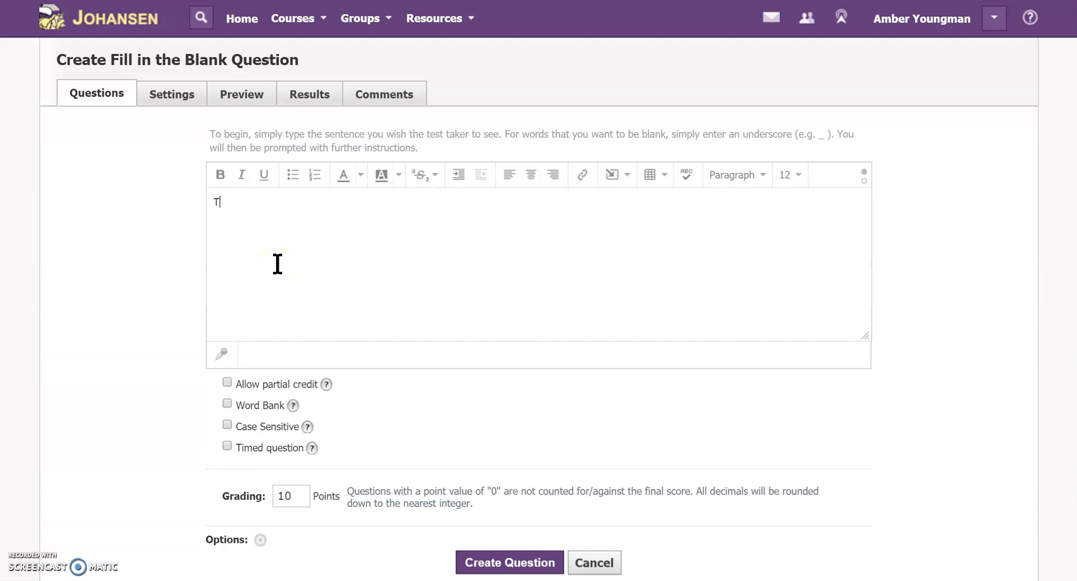
text(winkle twinkle litt)
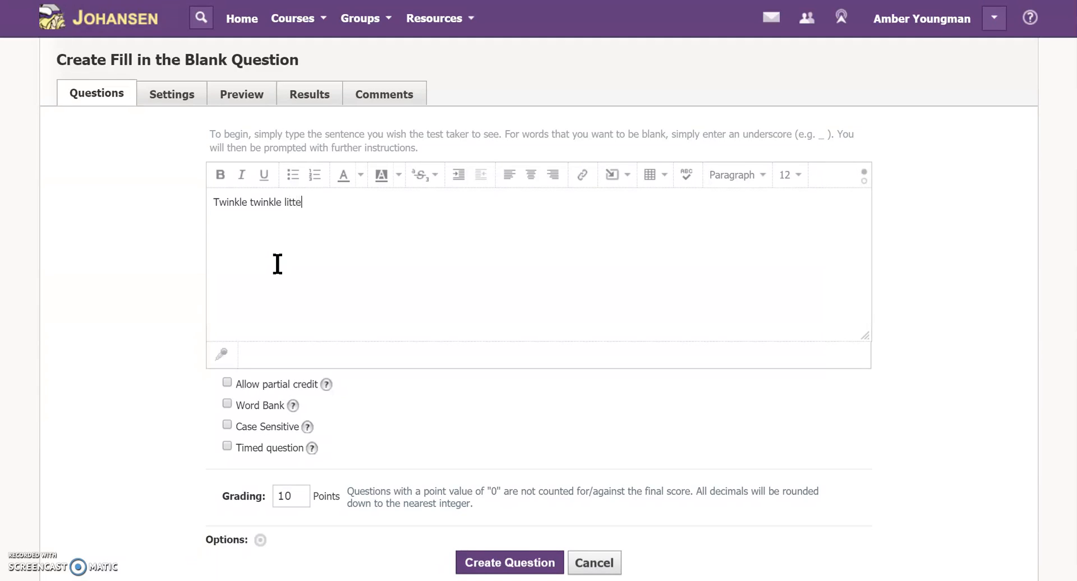
text(le ___________)
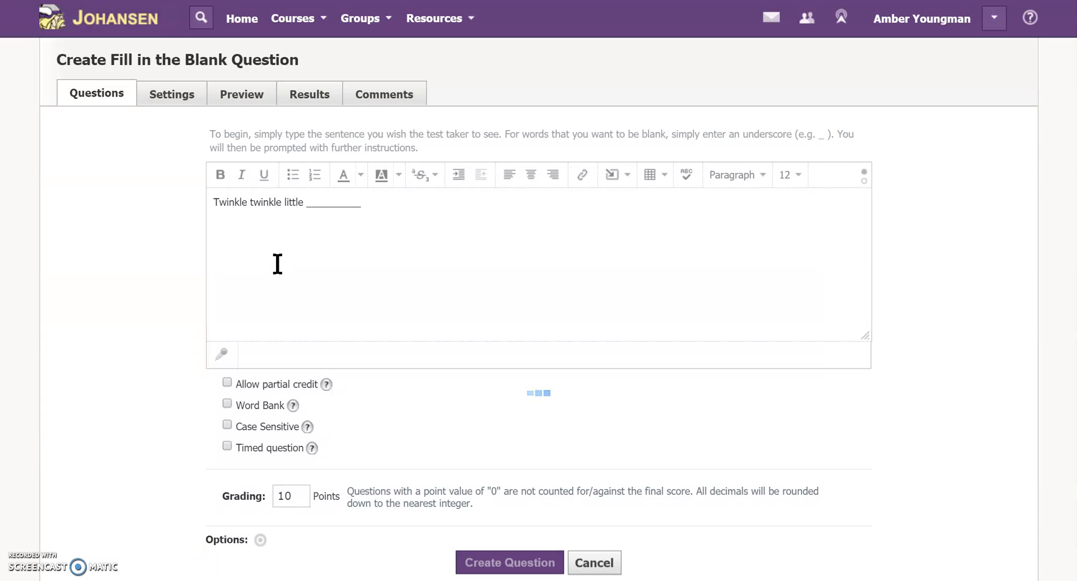
Step: Reduce the underscores to a single one so the sentence reads "Twinkle twinkle little _" with one blank
scroll(277, 264, down, 10)
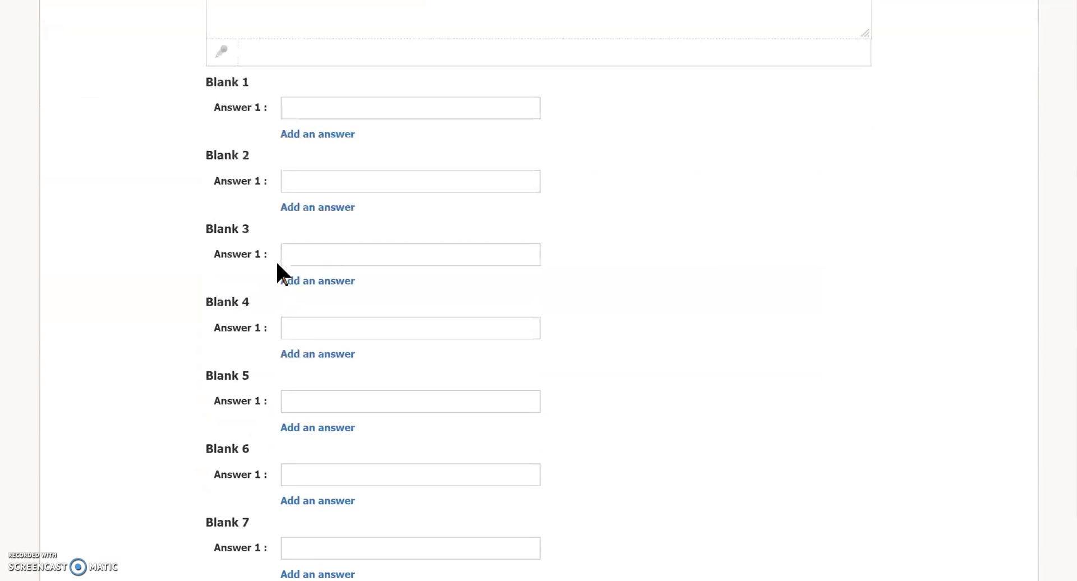
scroll(277, 264, up, 10)
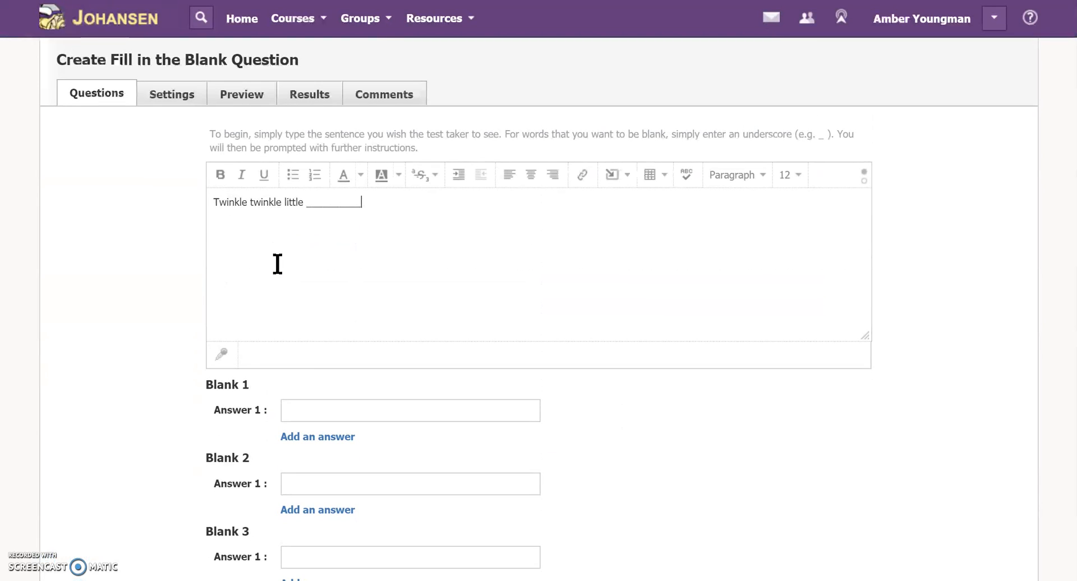
key(BackSpace)
key(BackSpace)
key(BackSpace)
key(BackSpace)
key(BackSpace)
key(BackSpace)
key(BackSpace)
key(BackSpace)
key(BackSpace)
key(BackSpace)
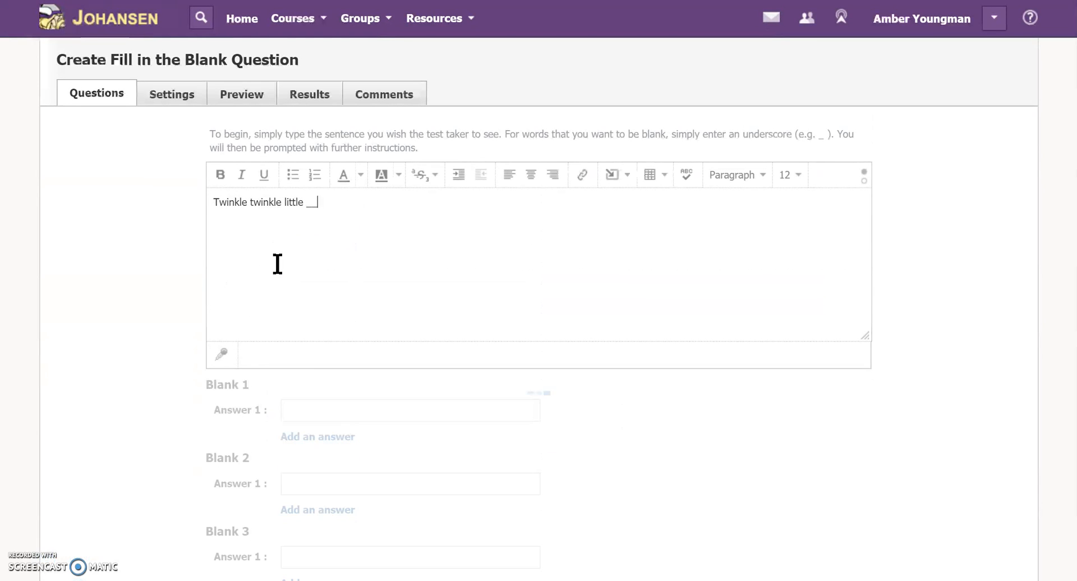
text(_)
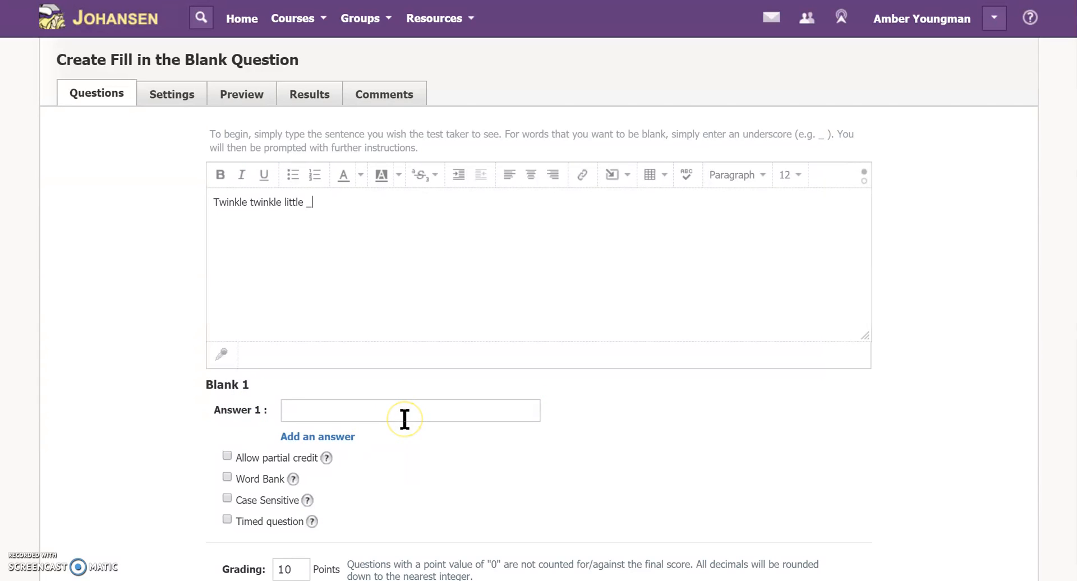
text( _)
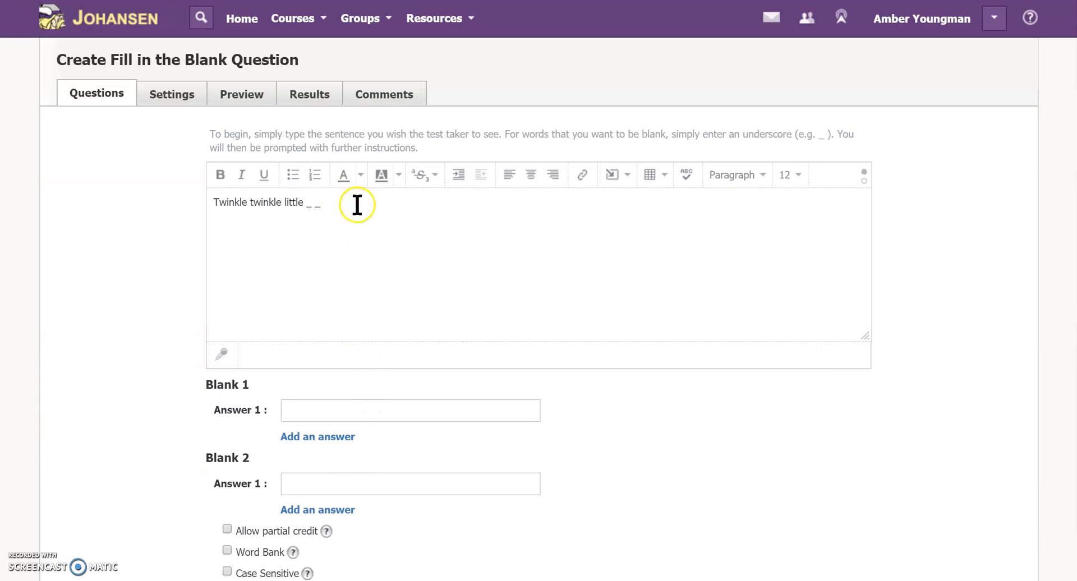
key(BackSpace)
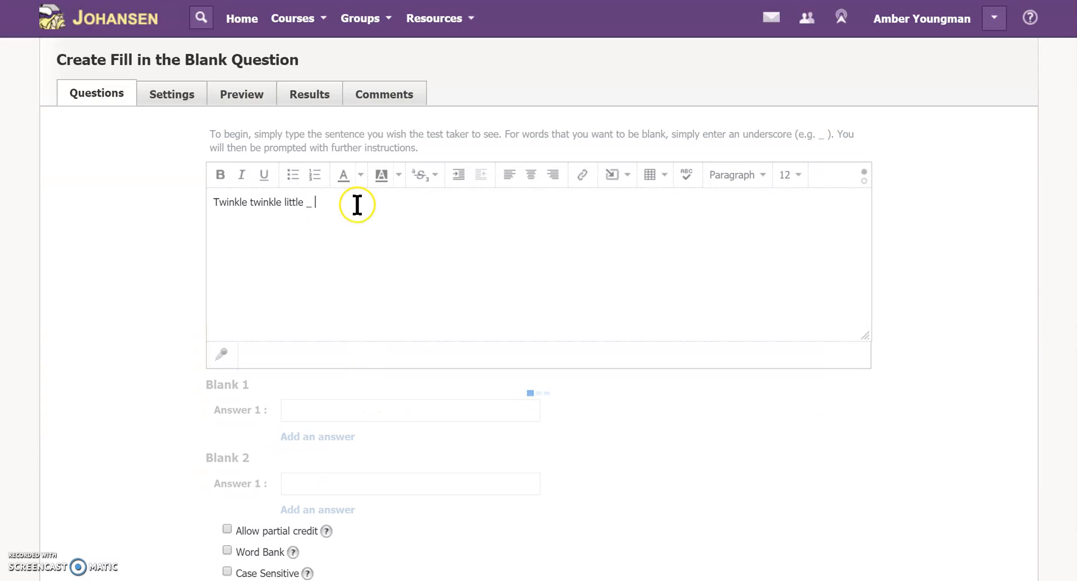
Step: Enter "star" as the answer for Blank 1 and create the fill in the blank question worth 10 points
click(328, 411)
text(star)
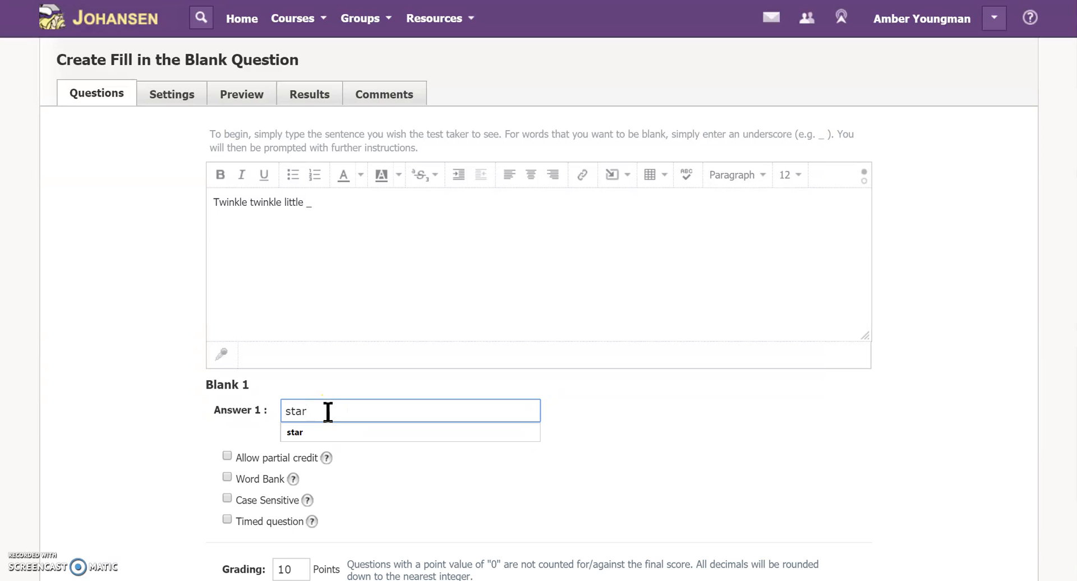
click(320, 431)
scroll(320, 429, down, 2)
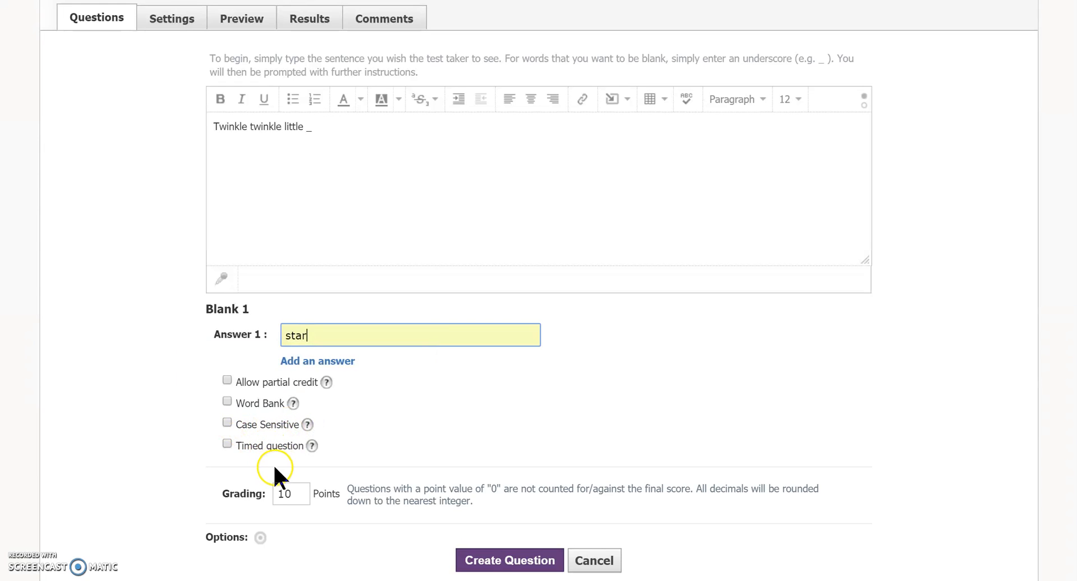
click(494, 566)
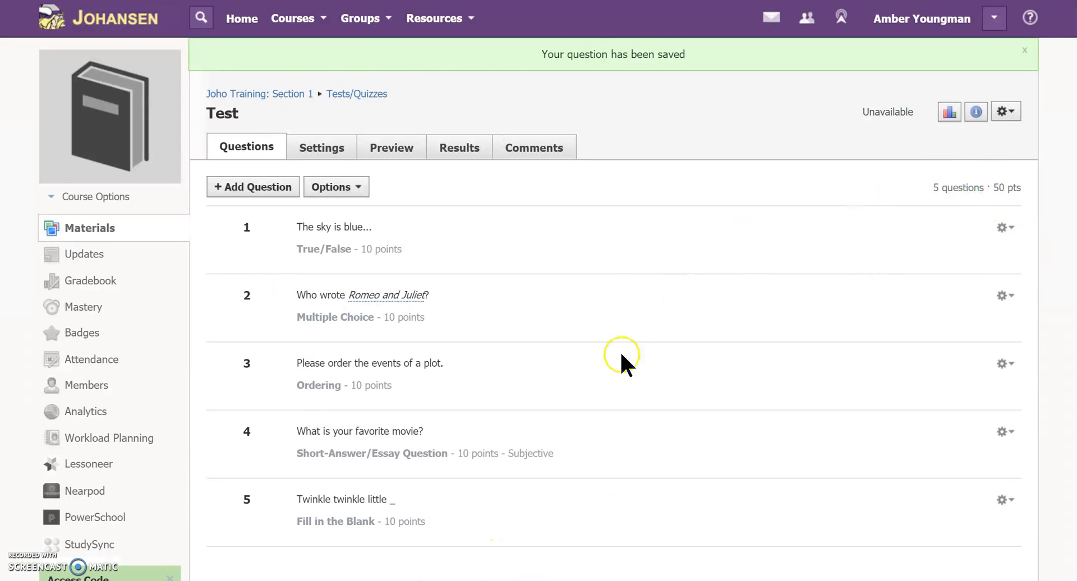
scroll(620, 352, down, 3)
scroll(615, 360, up, 3)
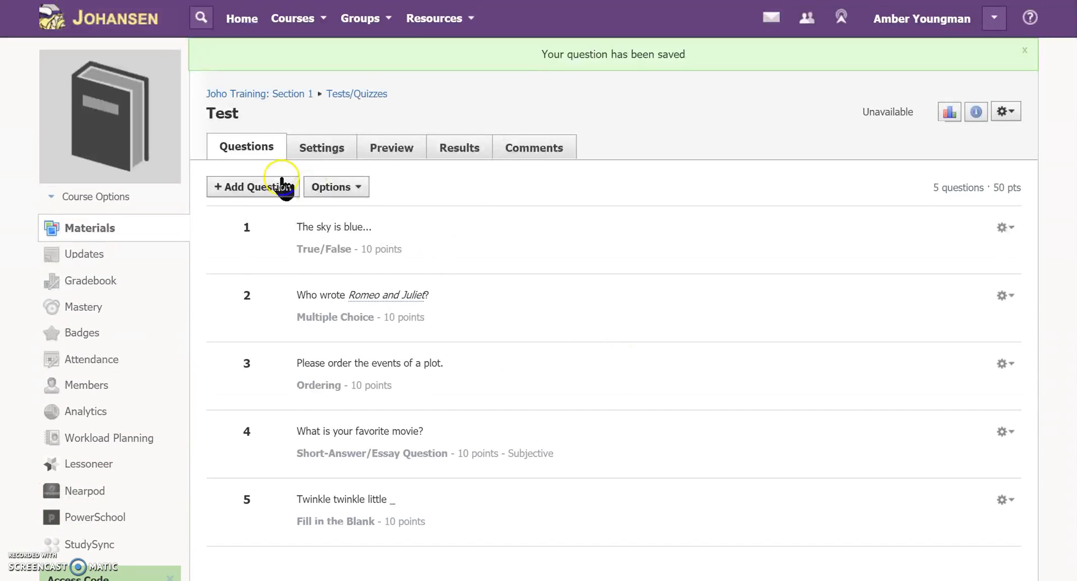
click(317, 155)
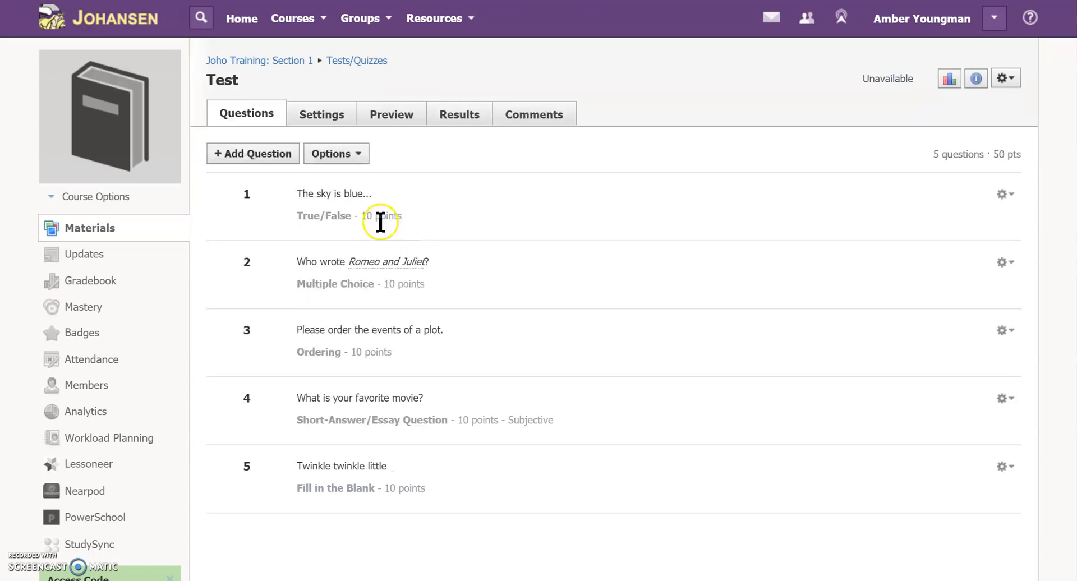
click(365, 157)
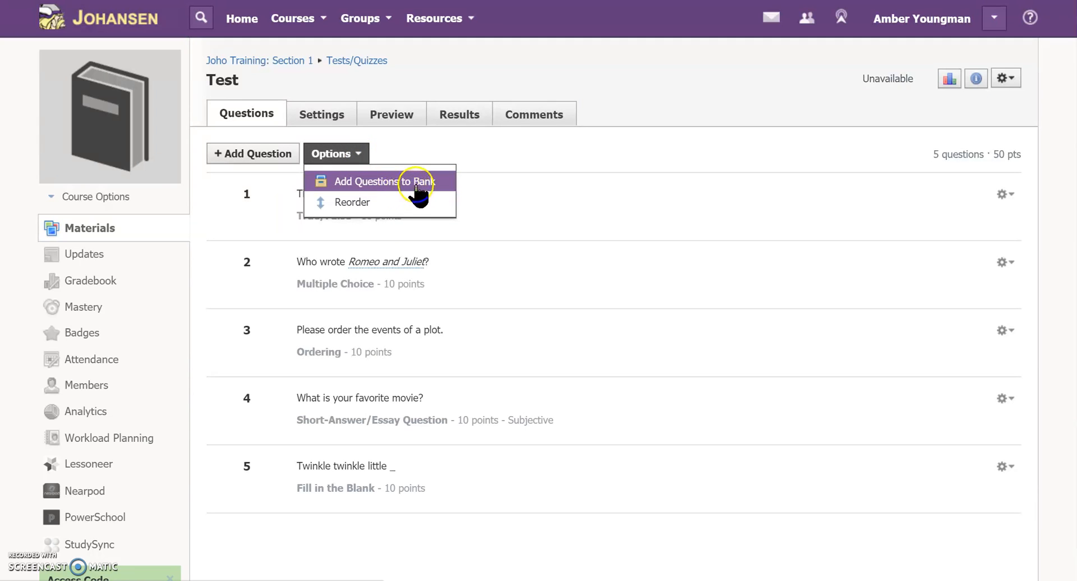
click(438, 149)
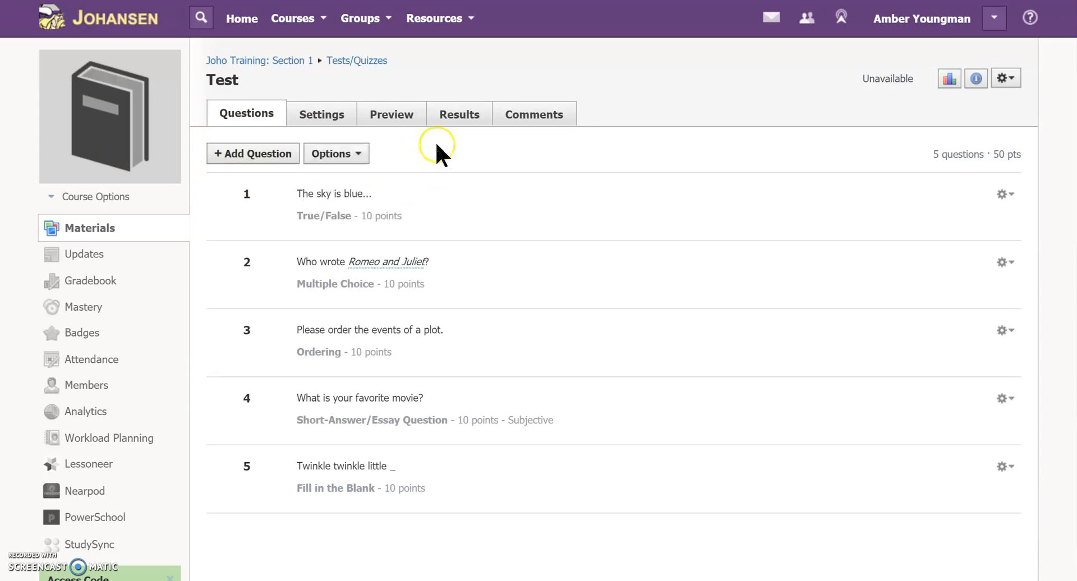
Step: In the test's settings, set Attempts to "Allow attempts" and keep the time limit at No
click(331, 119)
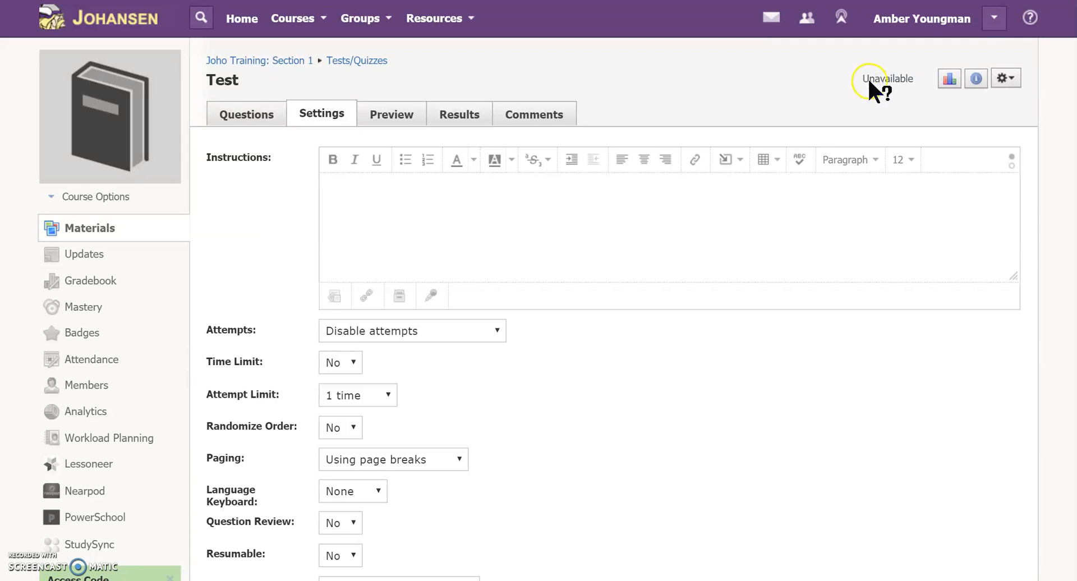
click(817, 81)
scroll(626, 328, down, 1)
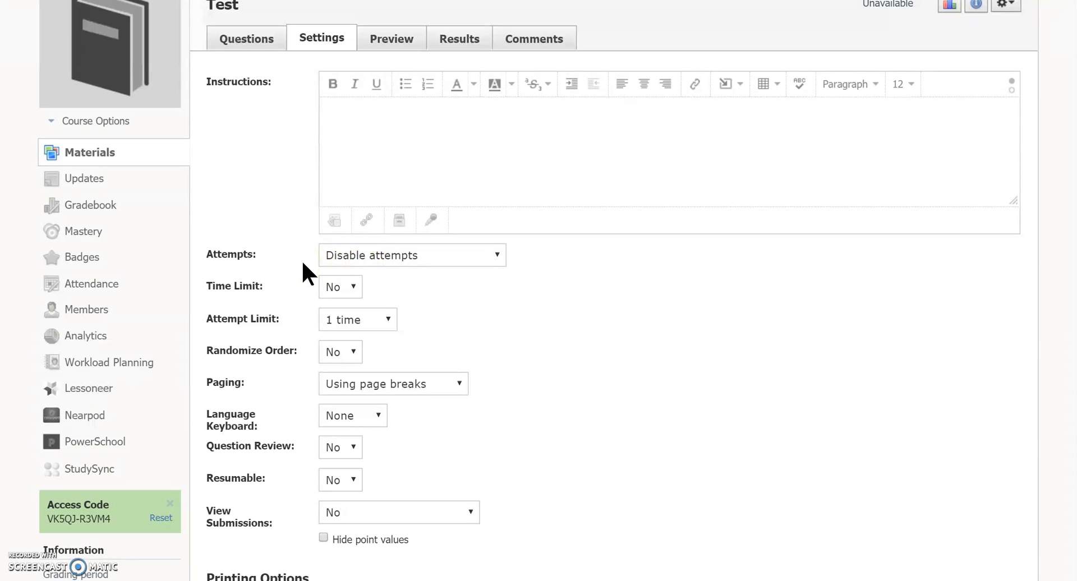
click(422, 257)
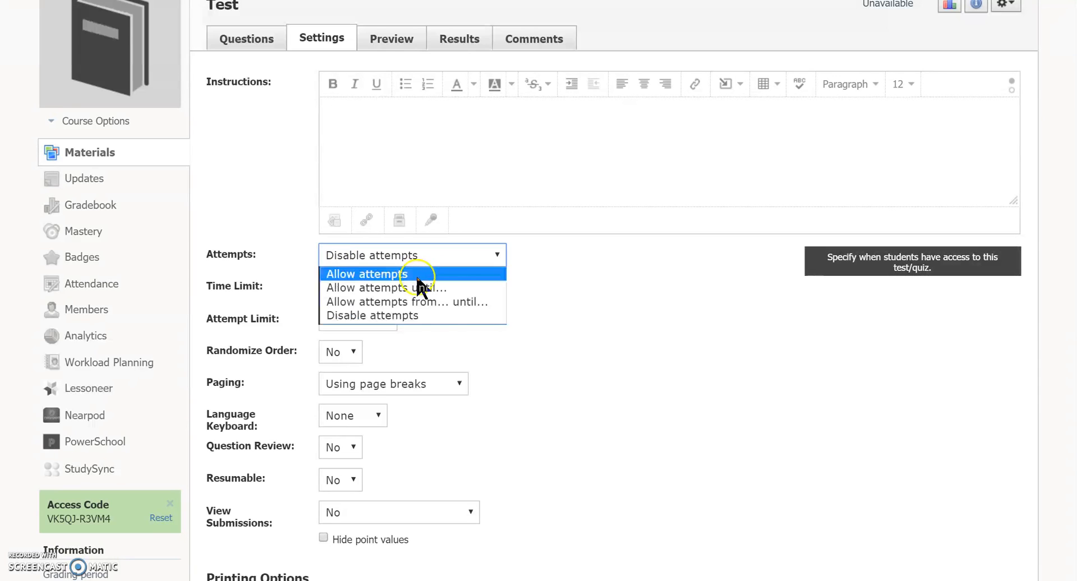
click(477, 314)
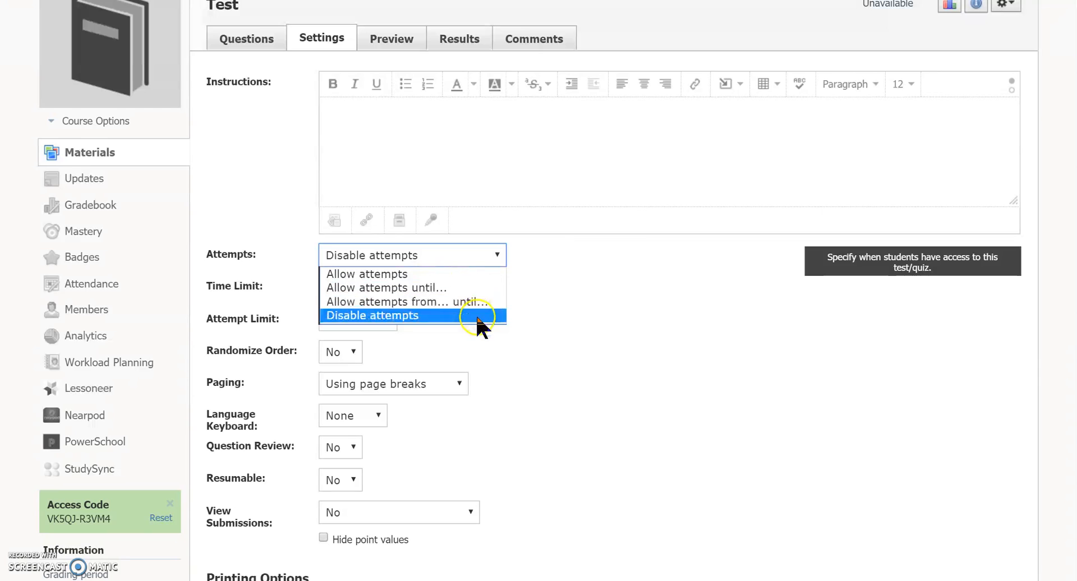
click(454, 274)
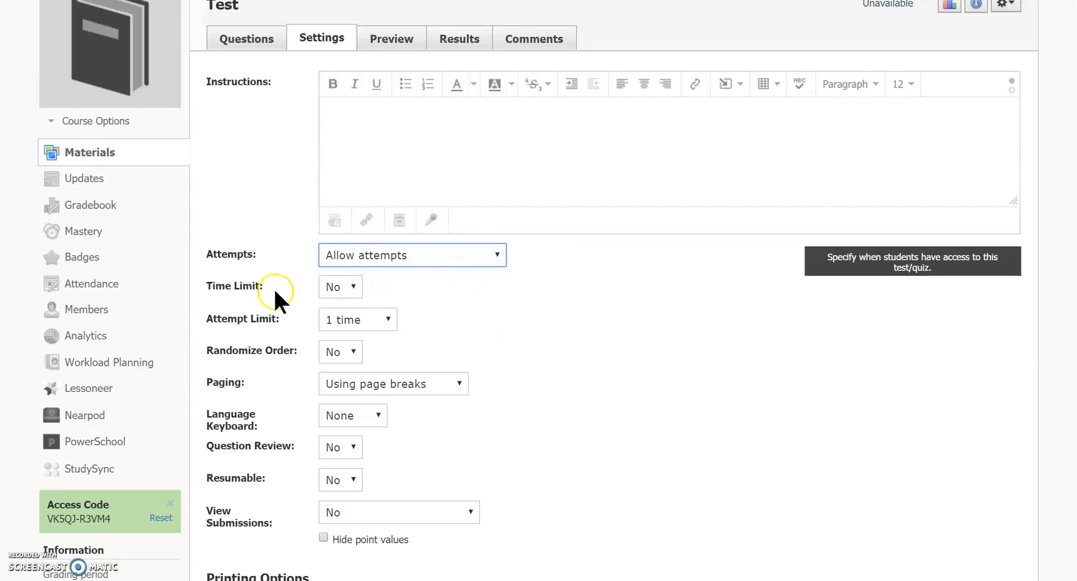
click(356, 285)
click(355, 281)
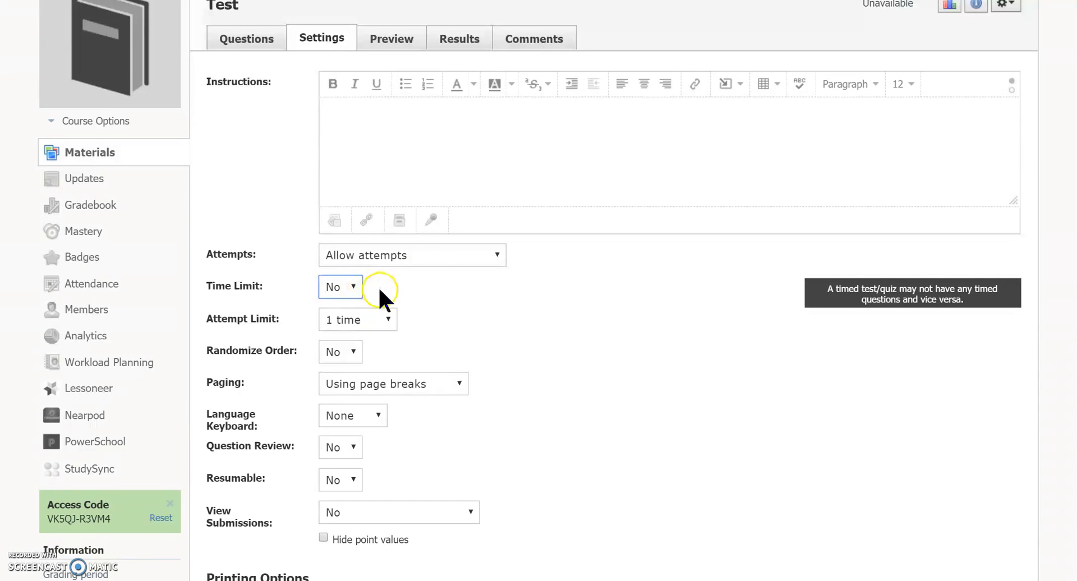
Step: Set Randomize Order to Yes so each student gets the questions in a different order
scroll(416, 328, down, 2)
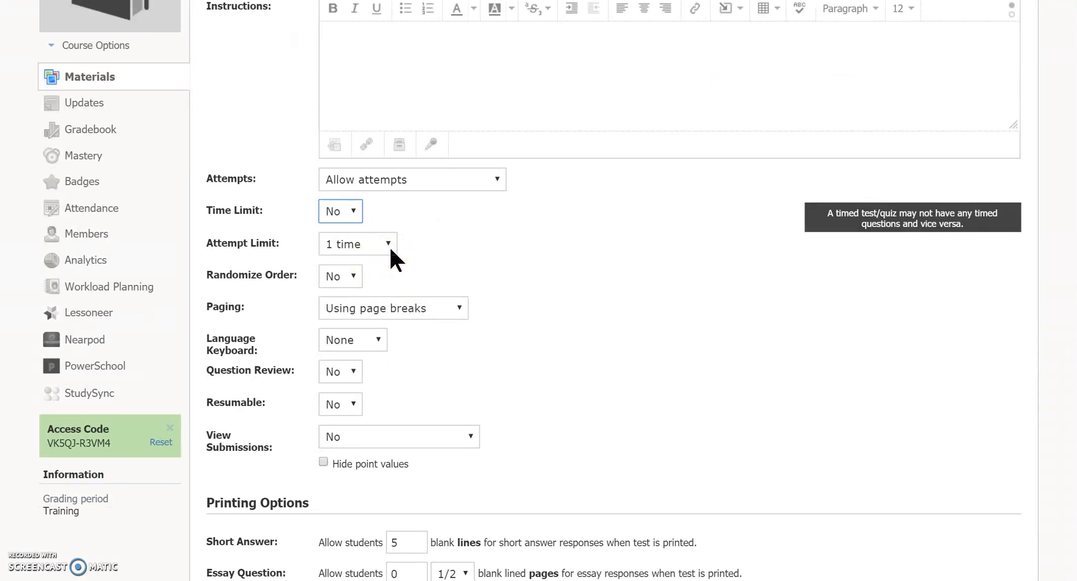
click(352, 275)
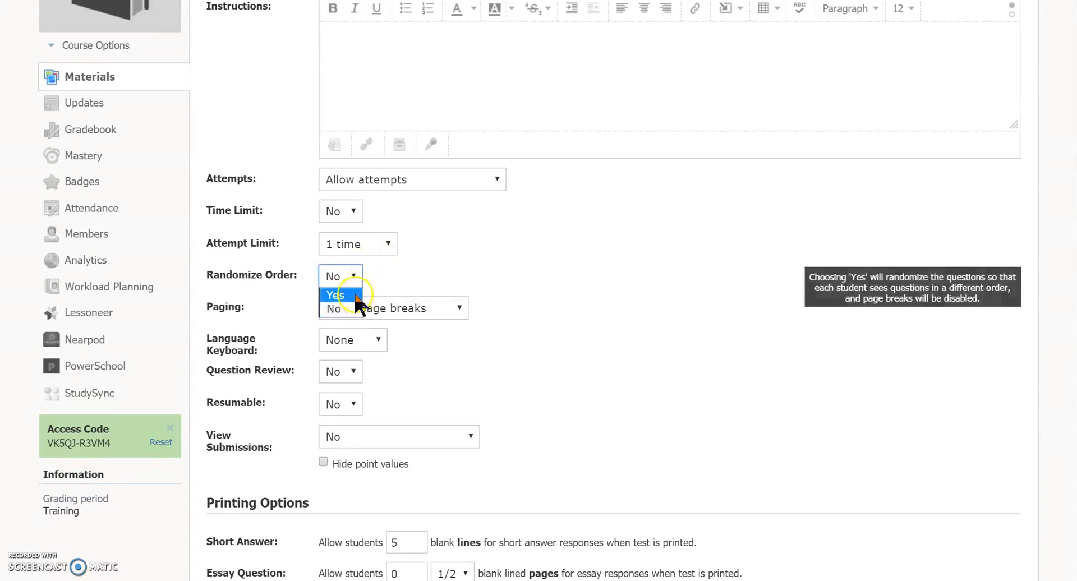
click(354, 295)
Step: Set both Question Review and Resumable to Yes for the test
scroll(354, 290, down, 2)
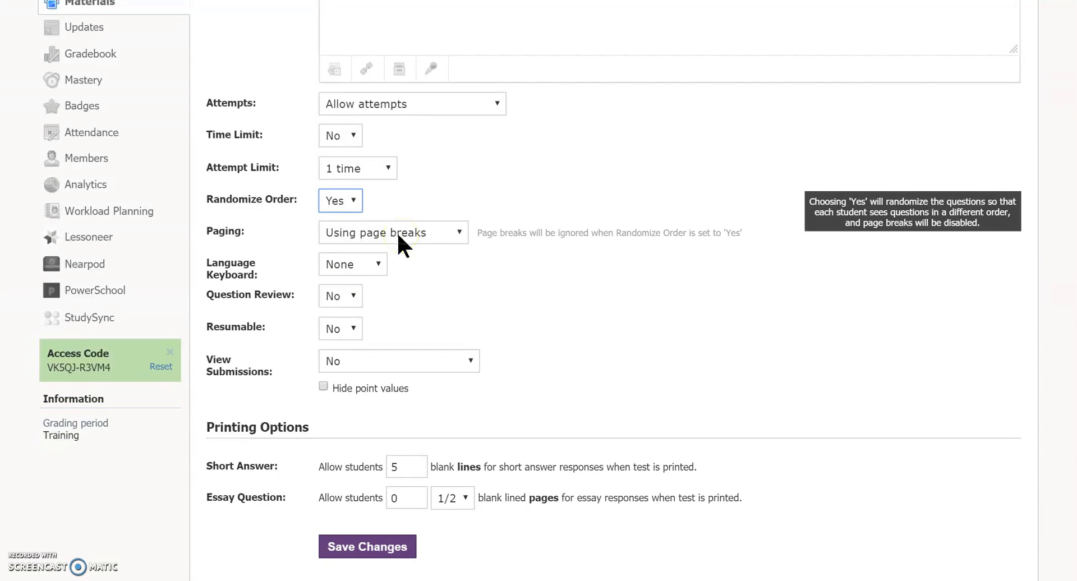
click(345, 295)
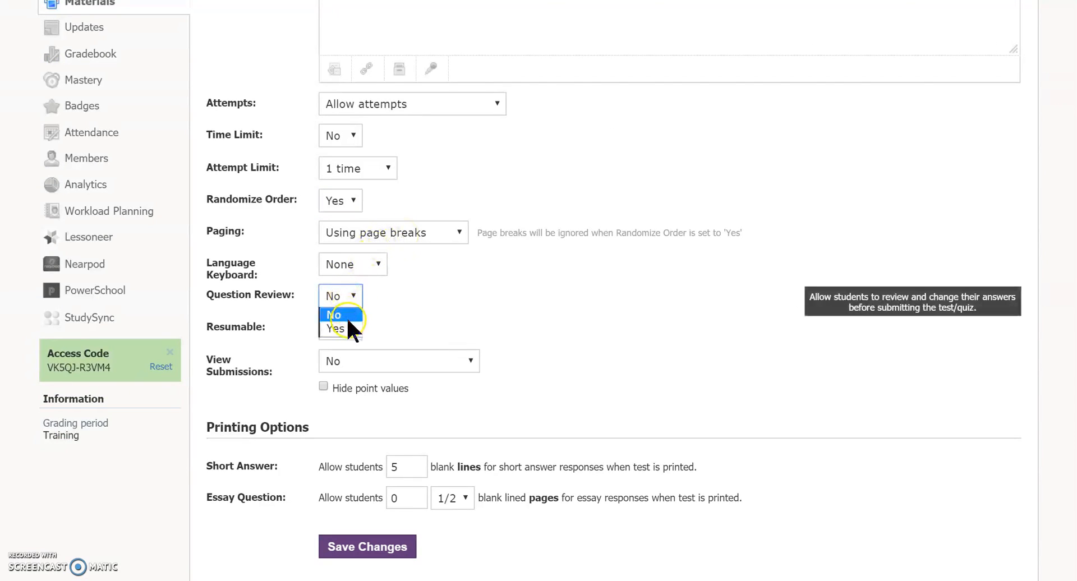
click(346, 329)
click(342, 362)
Step: Set View Submissions to Yes and save the test settings
scroll(404, 330, down, 2)
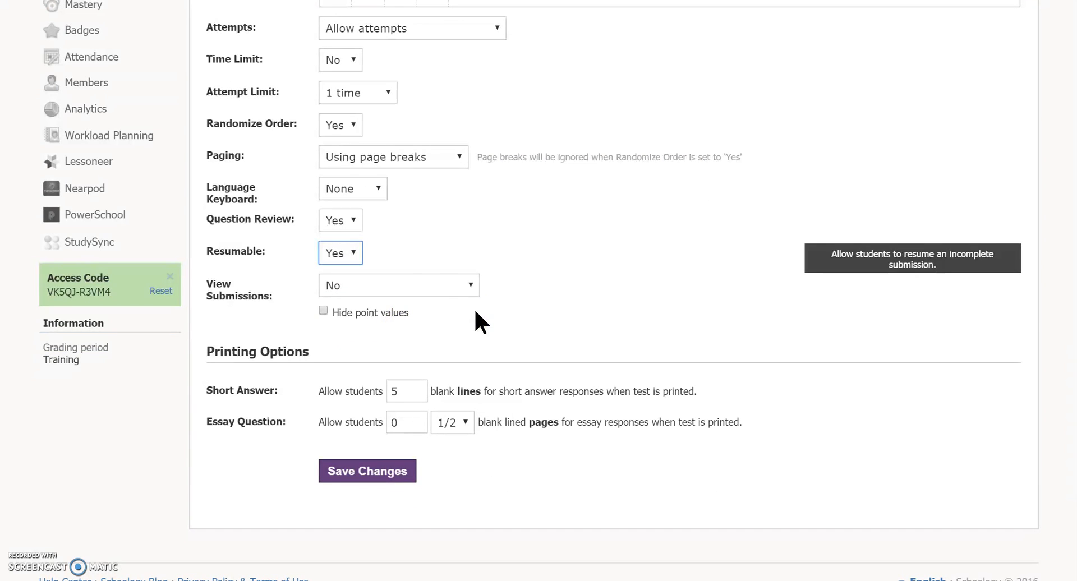
click(433, 284)
click(414, 315)
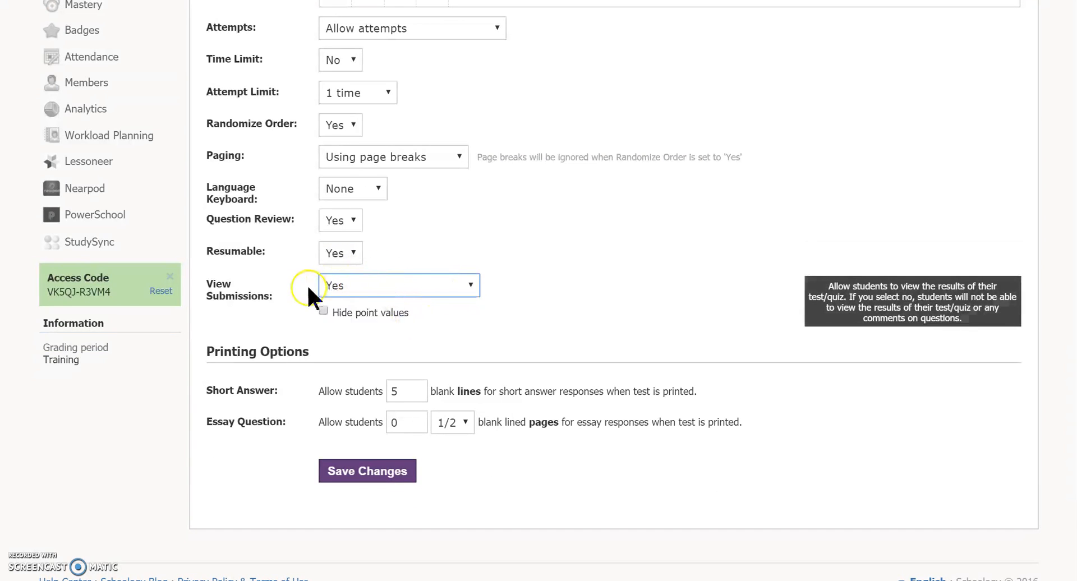
click(377, 474)
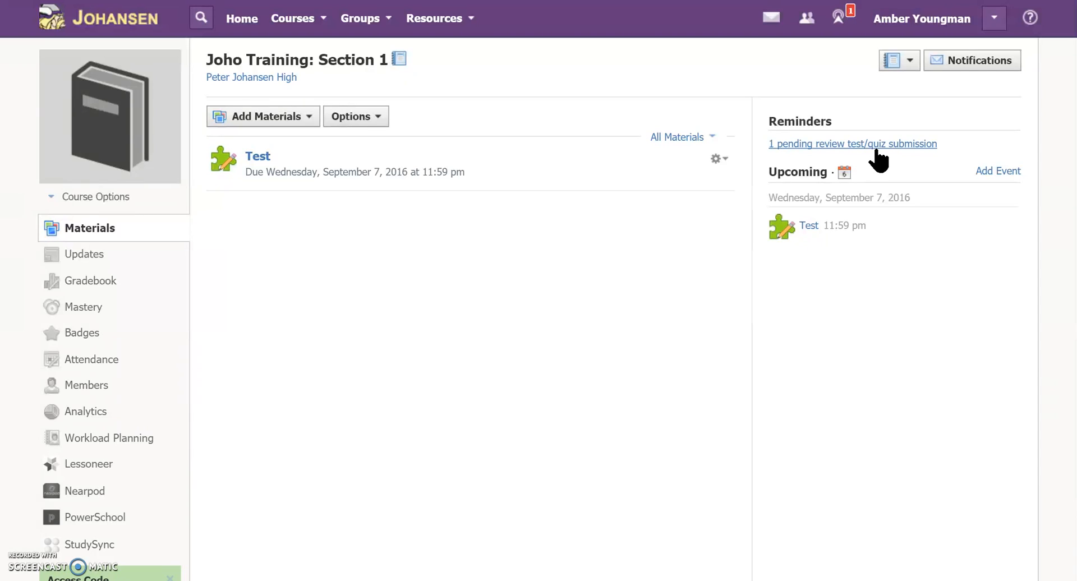
Step: Open the test's results from the pending review reminder in the Joho Training course
click(257, 162)
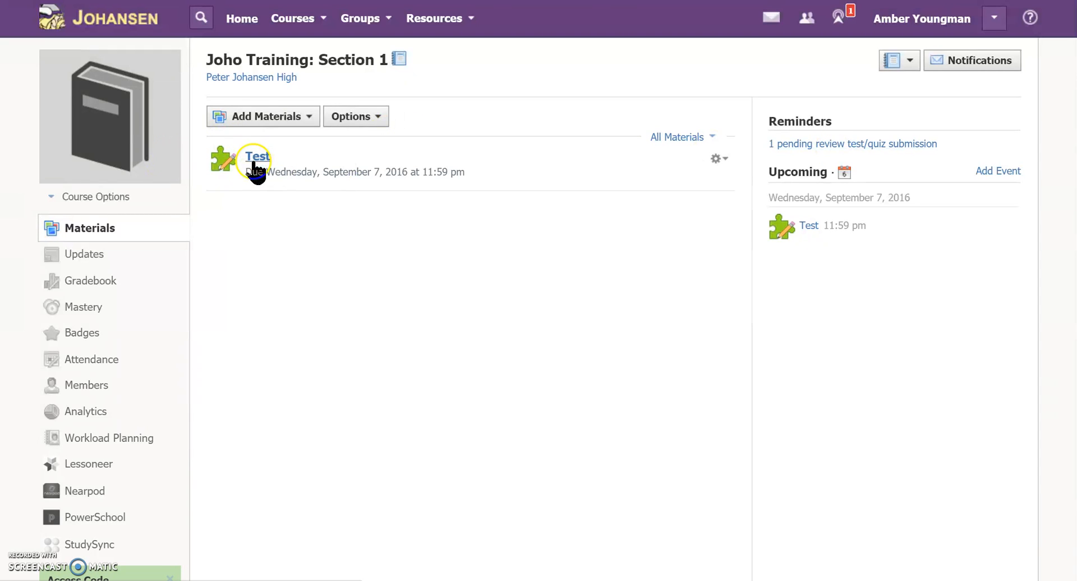
click(782, 144)
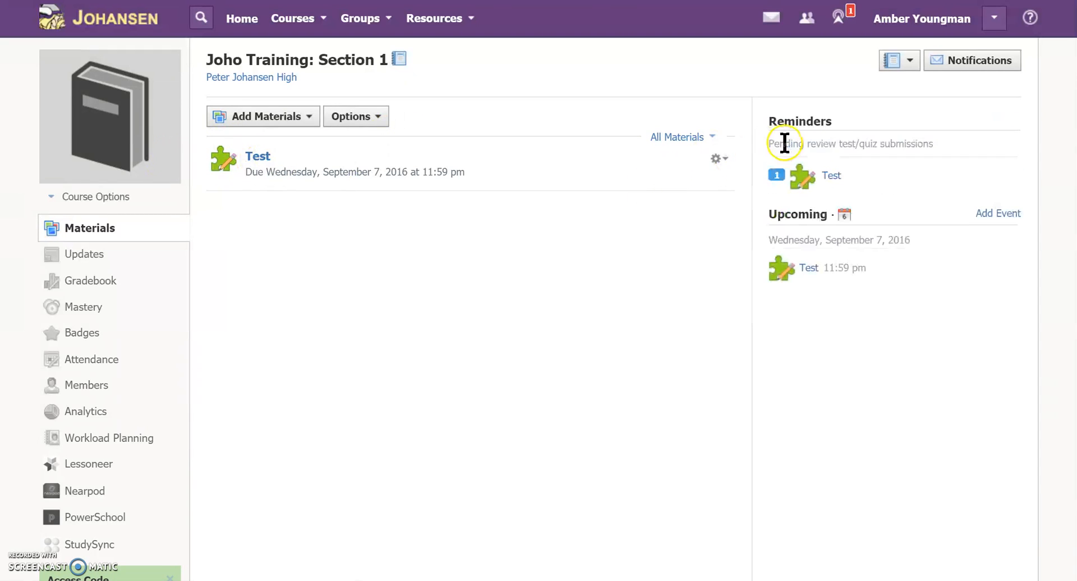
click(831, 180)
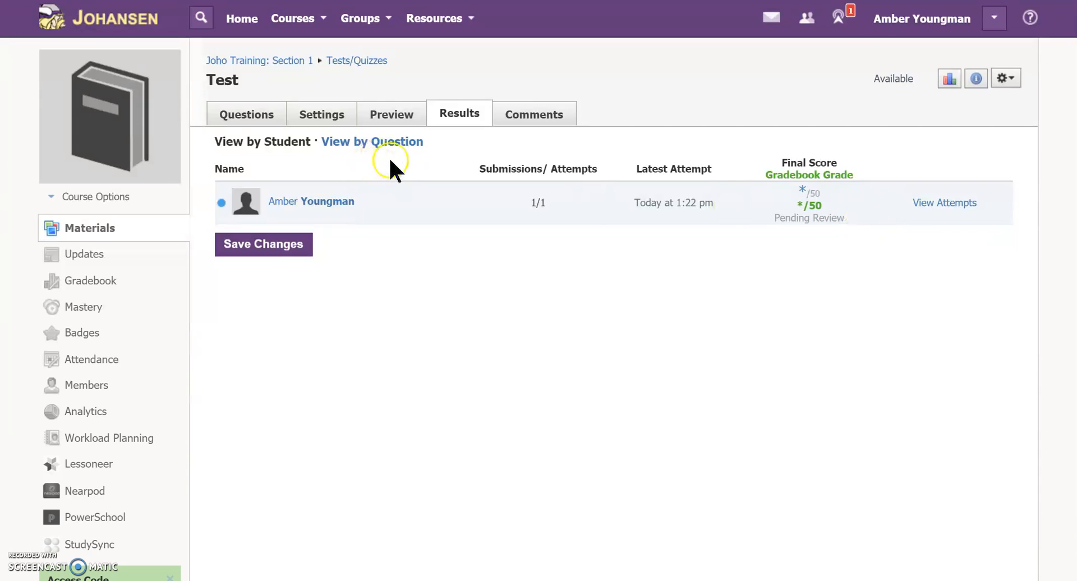
Step: View the test results by question and open the responses to Question 4, "What is your favorite movie?"
click(403, 147)
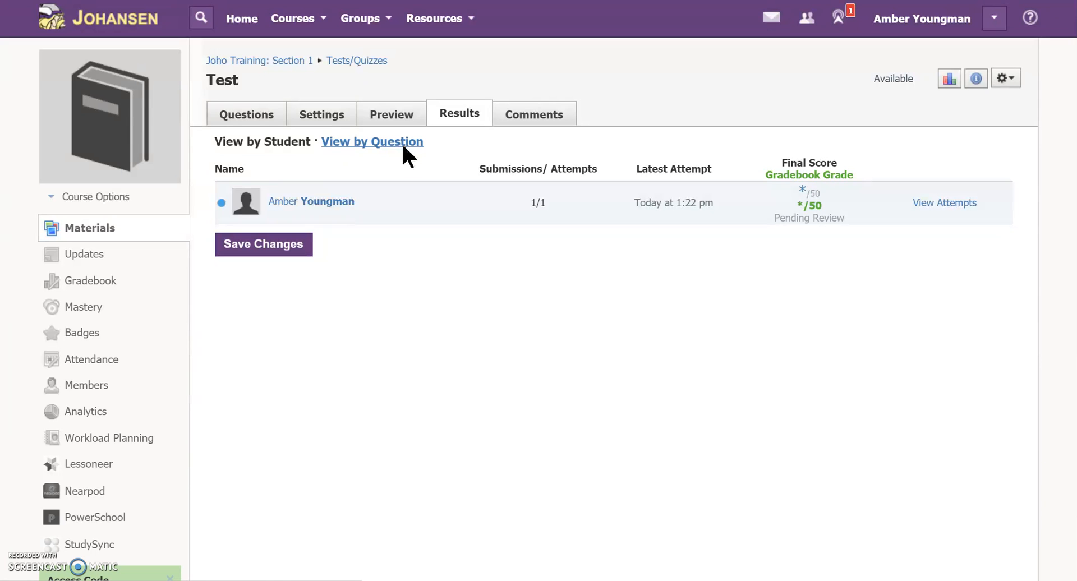
scroll(440, 255, down, 3)
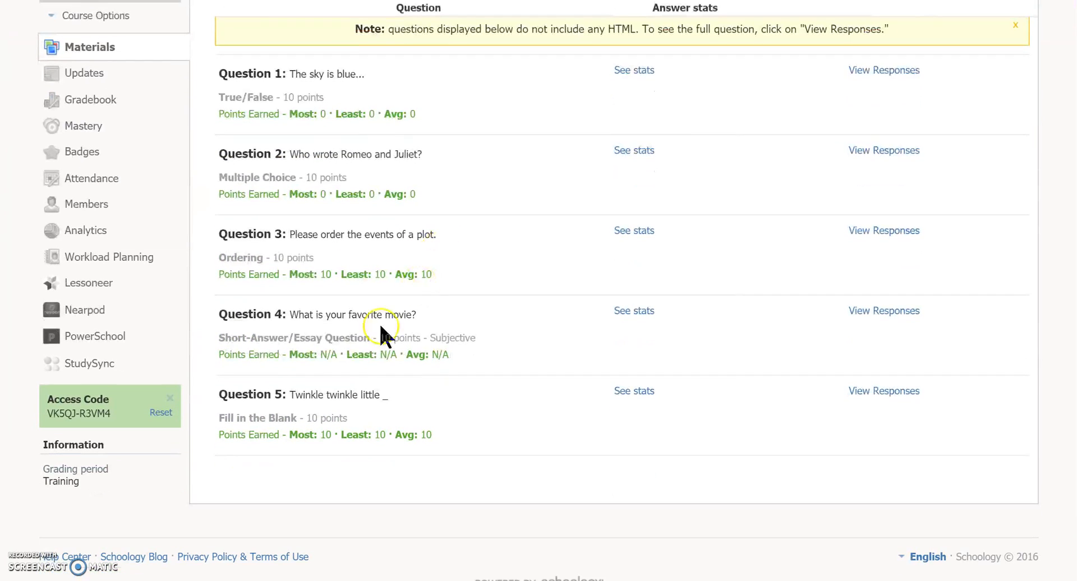
click(867, 312)
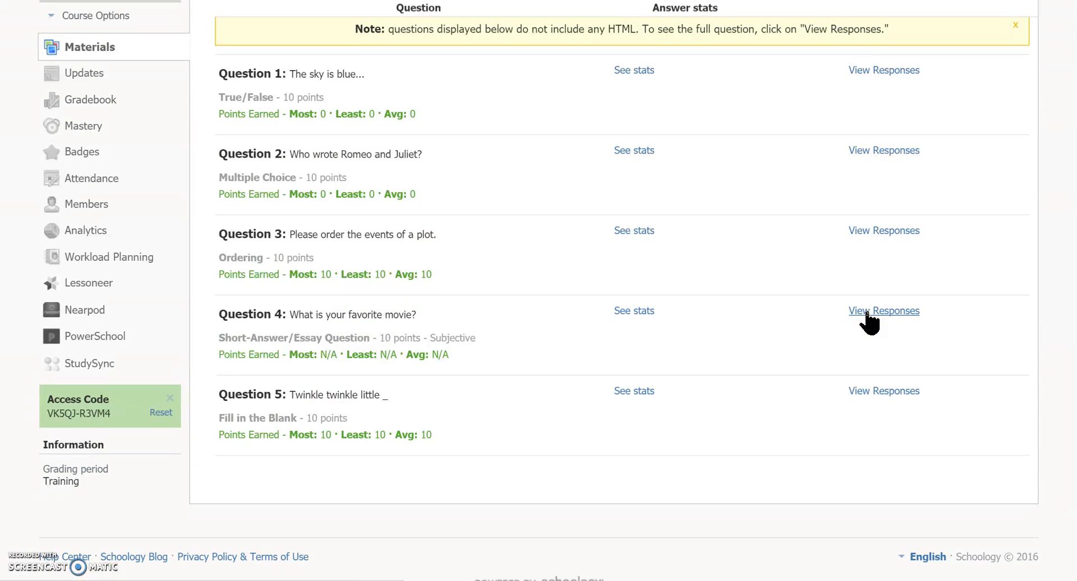
Step: Return to the results by student and open the student's Submission 1 for viewing and editing
click(444, 114)
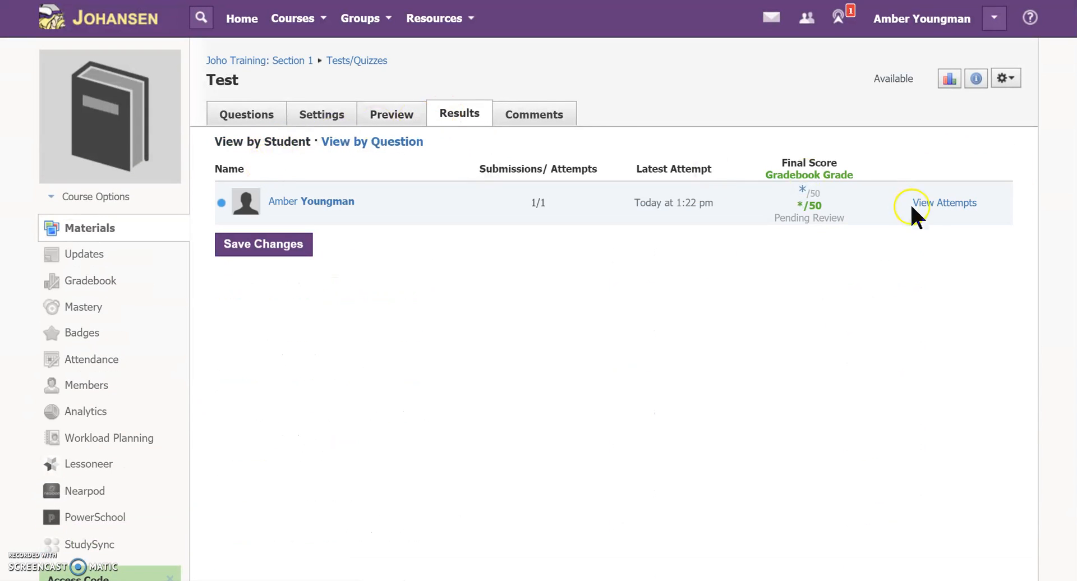
click(932, 204)
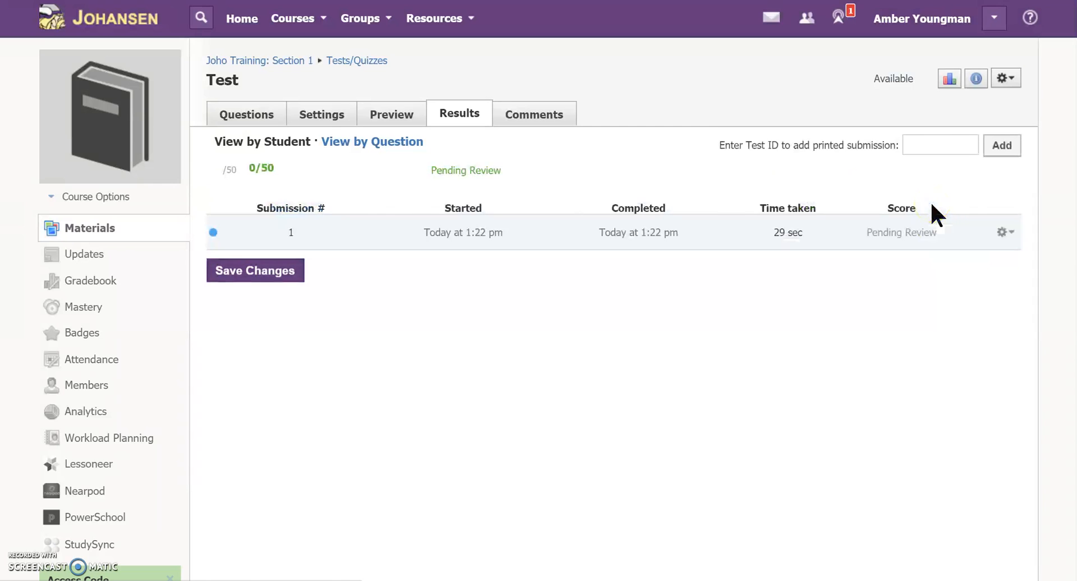
click(1004, 236)
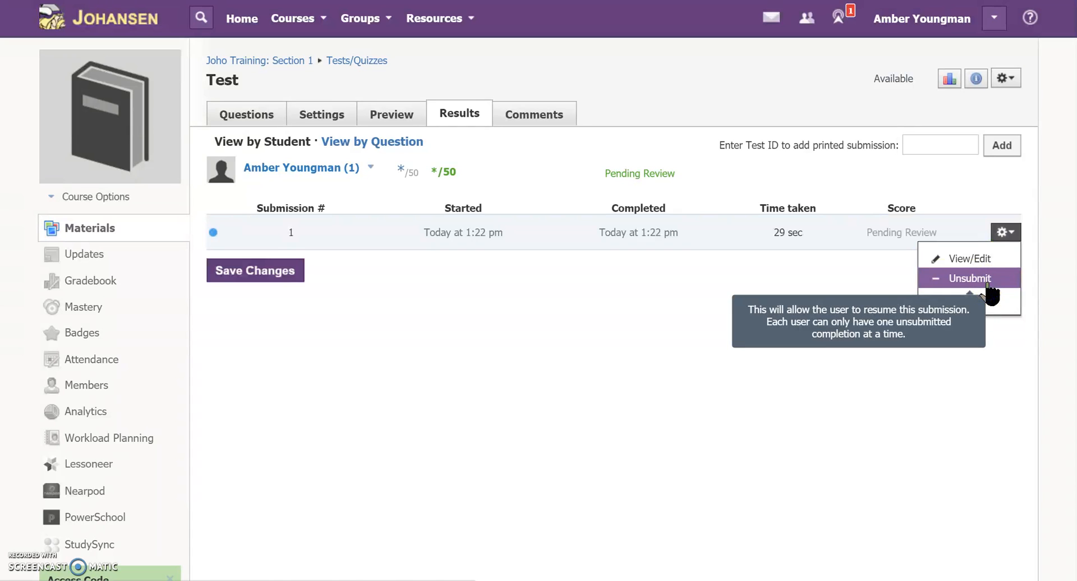
click(985, 260)
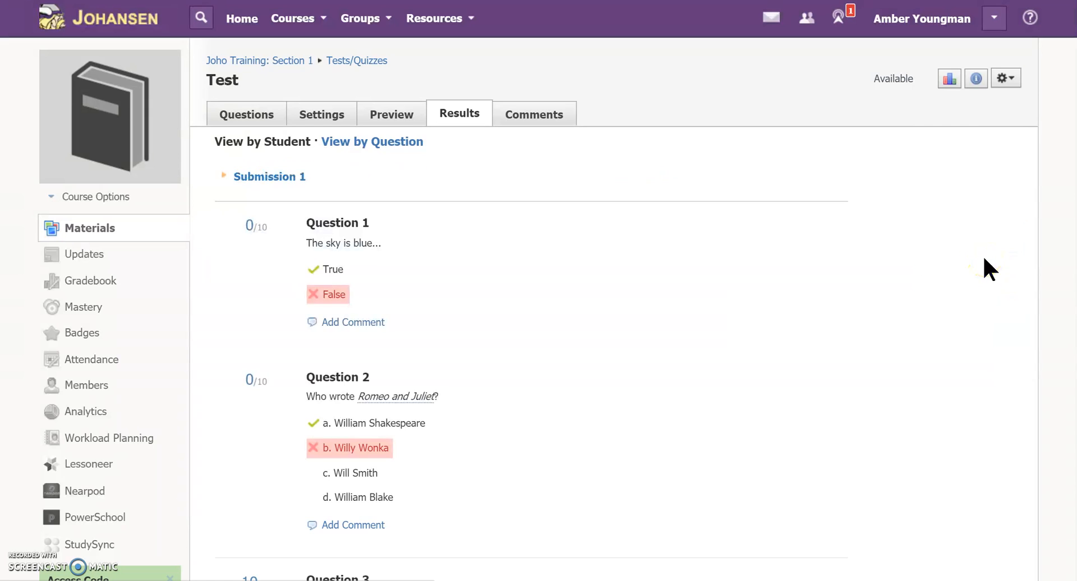
Step: Review the submitted answers, give Question 4 a score of 10 points, and save the changes
scroll(689, 276, down, 4)
scroll(688, 276, up, 2)
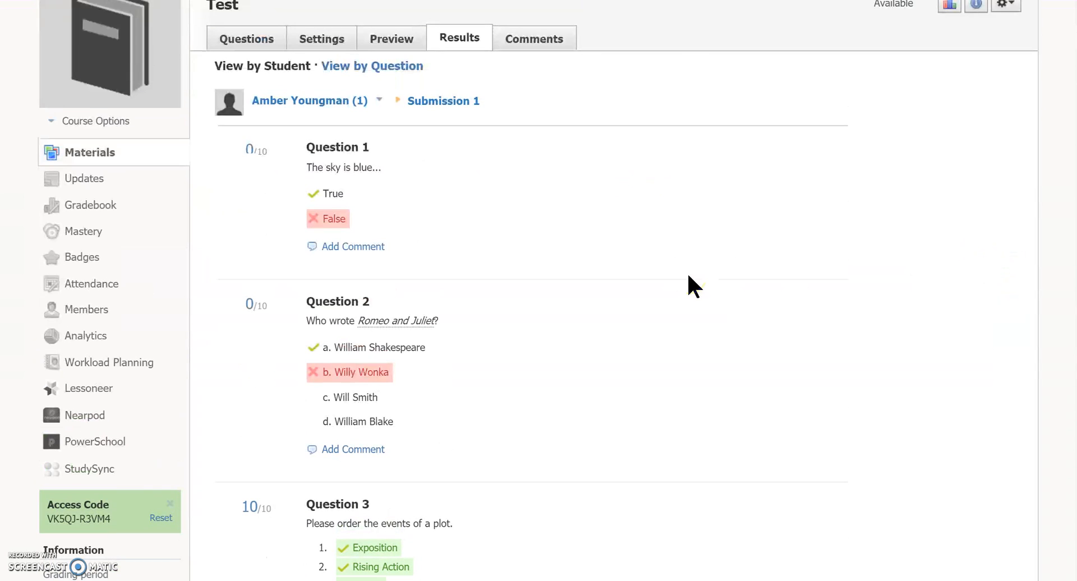
scroll(435, 250, down, 5)
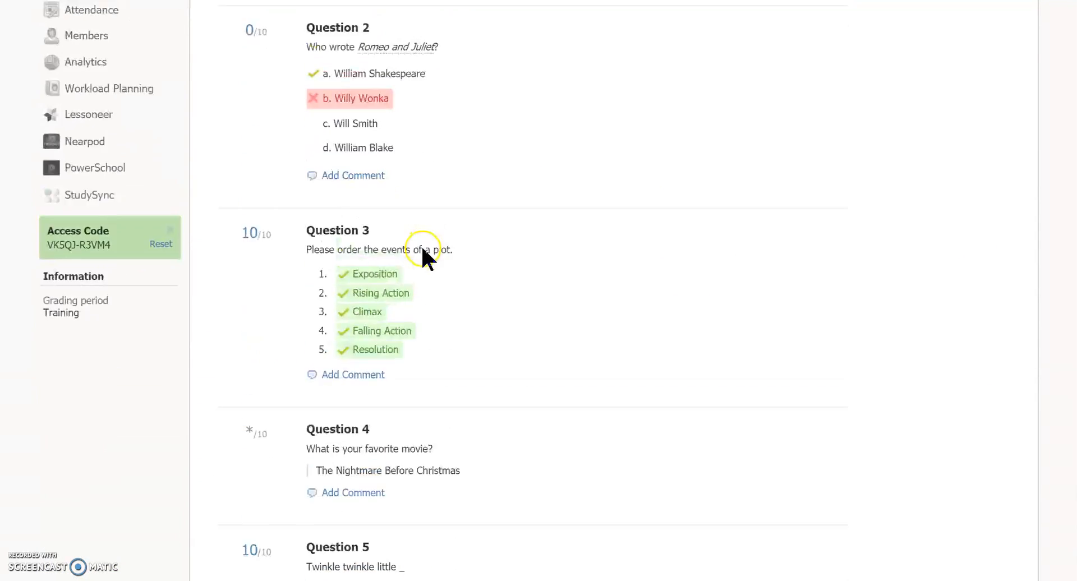
scroll(426, 257, up, 5)
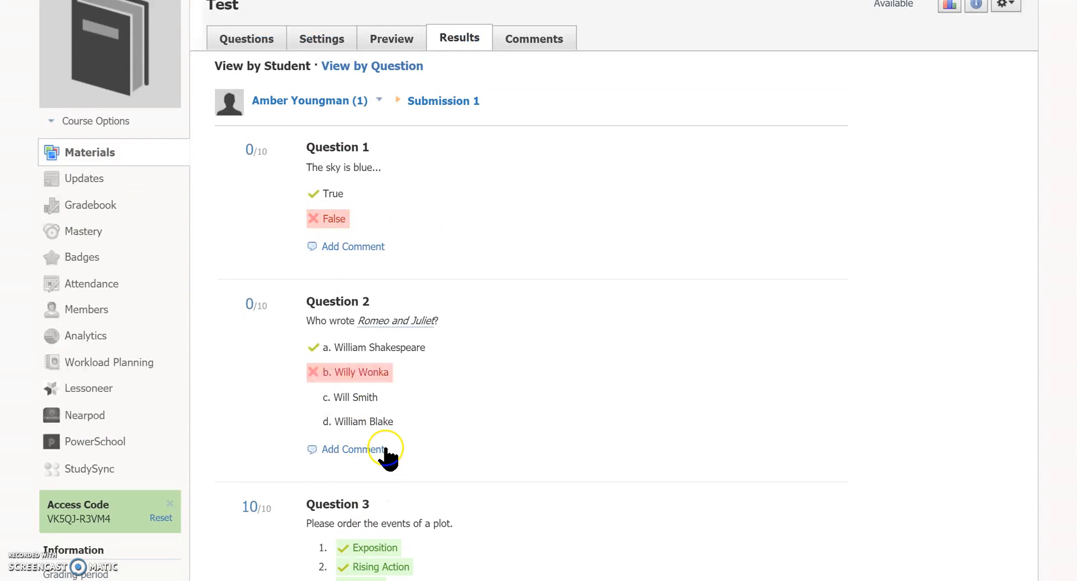
scroll(524, 298, down, 7)
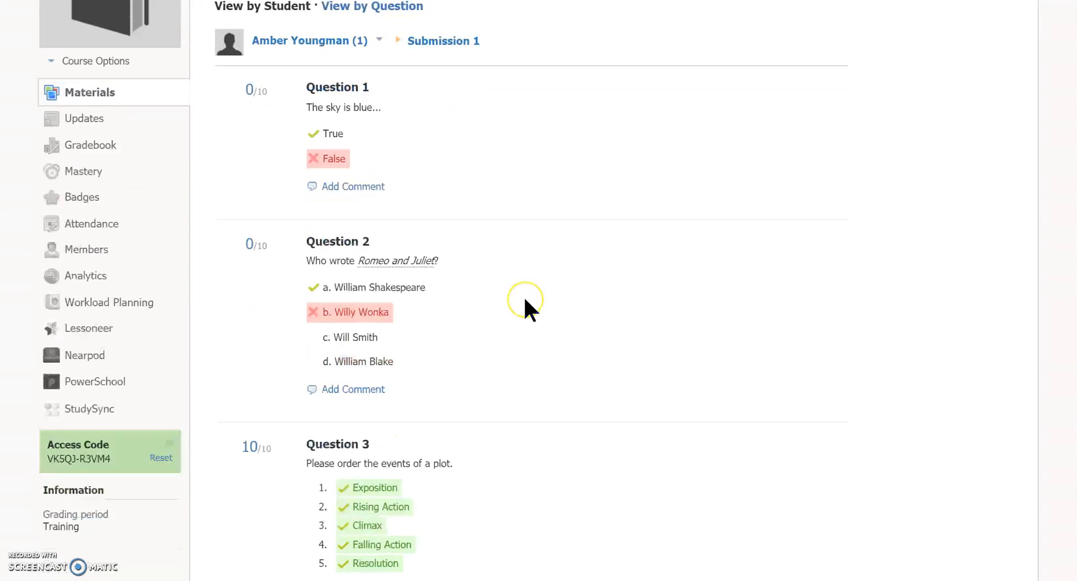
scroll(524, 295, down, 1)
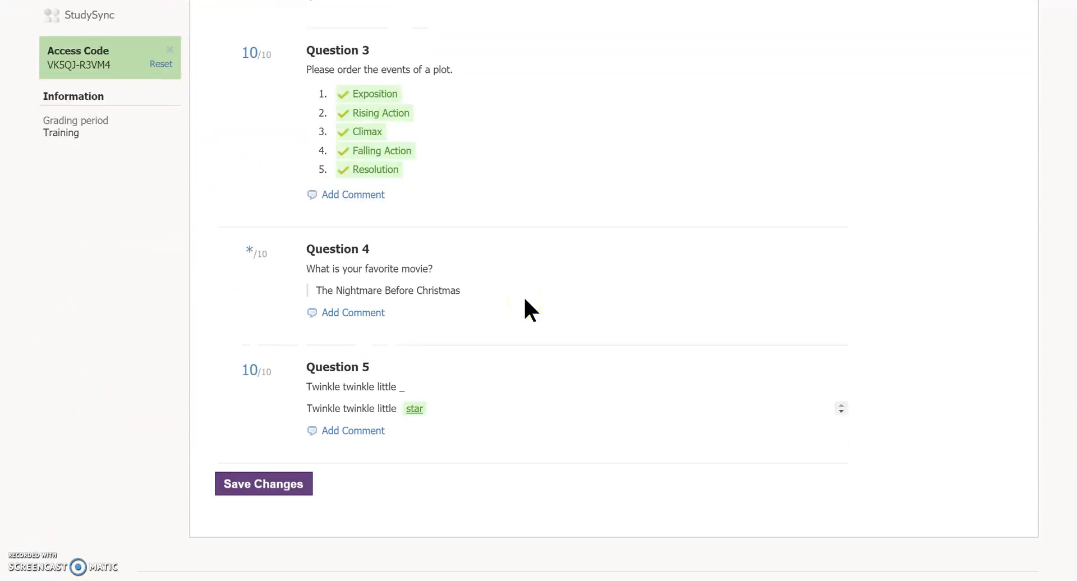
click(261, 254)
scroll(264, 266, up, 1)
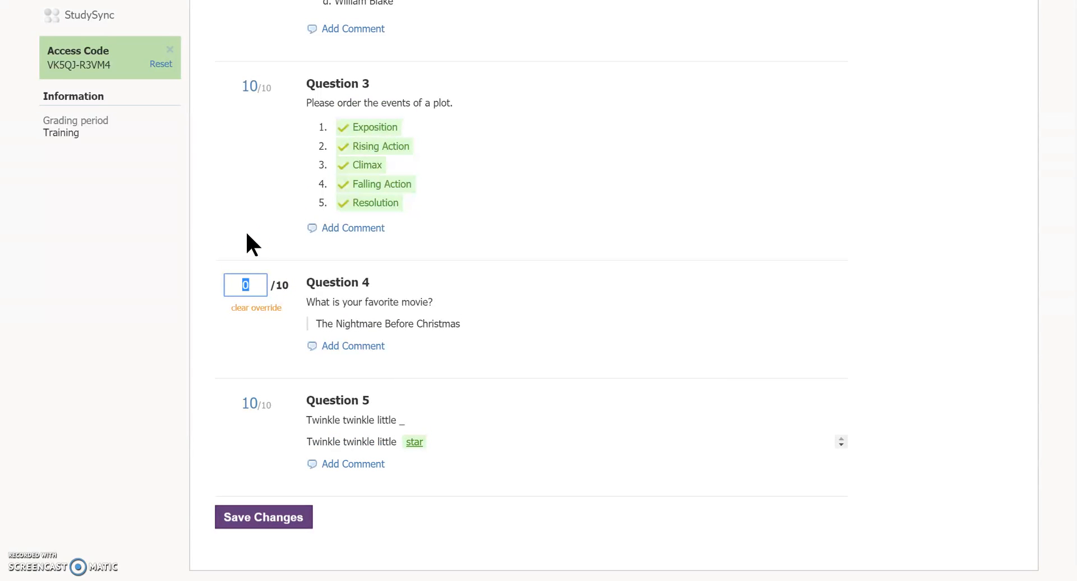
text(10)
click(254, 516)
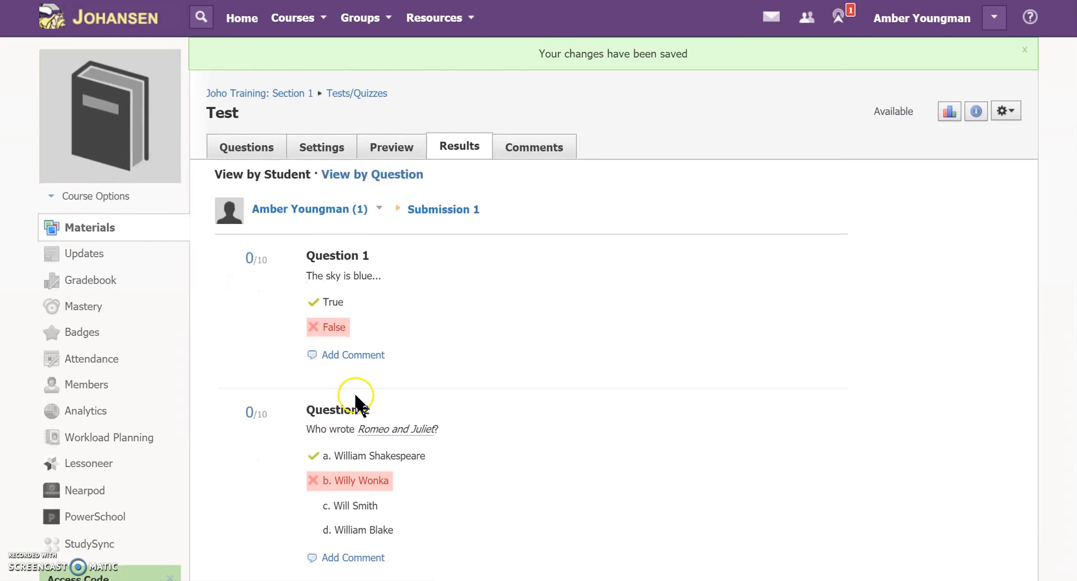
Step: Check Question 4's saved score in the submission and return to the results overview to view the final score
scroll(356, 396, down, 3)
scroll(355, 396, down, 8)
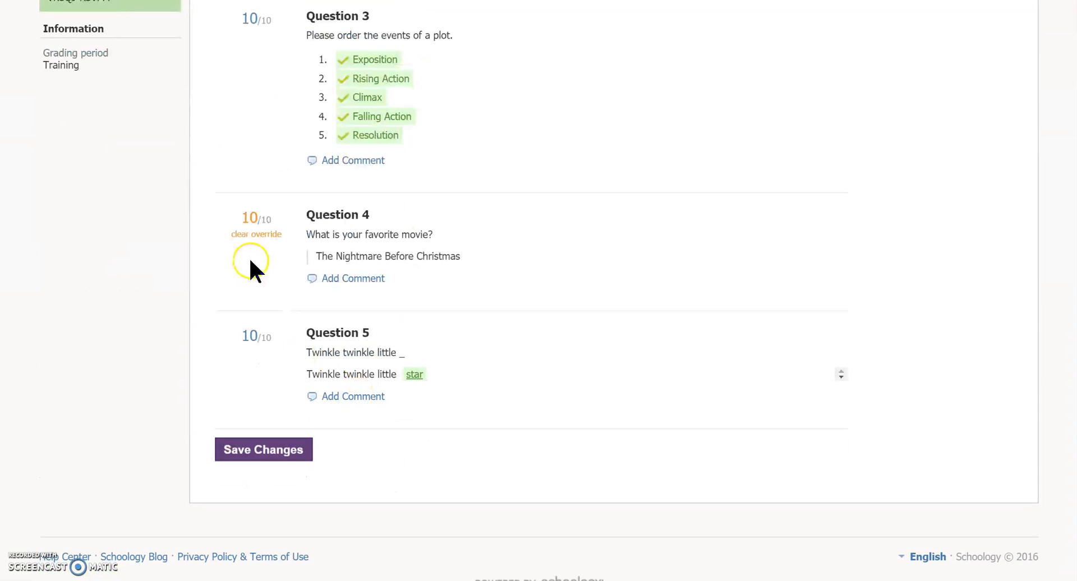
scroll(247, 259, up, 10)
click(451, 147)
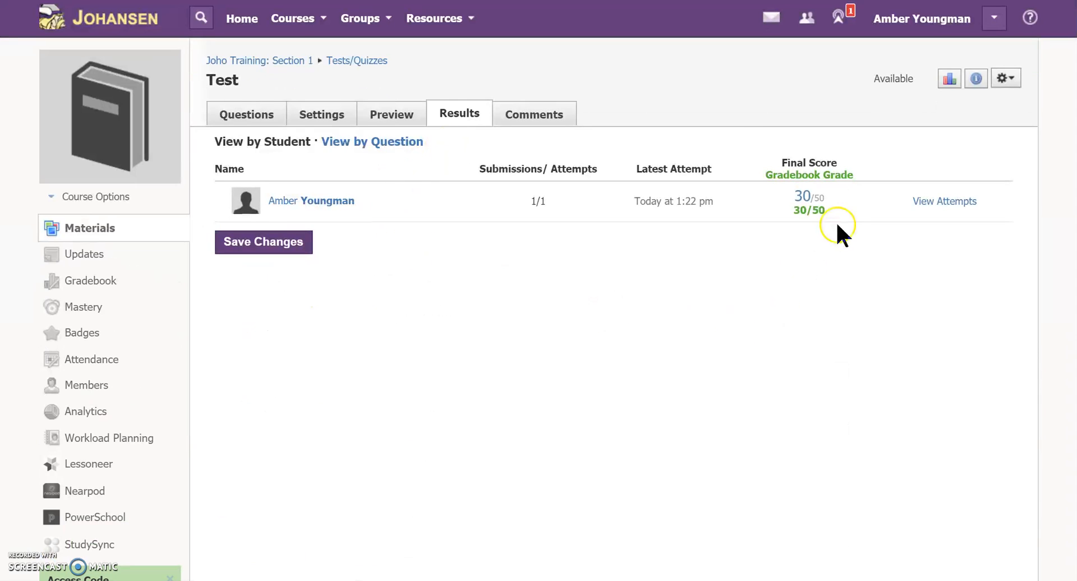